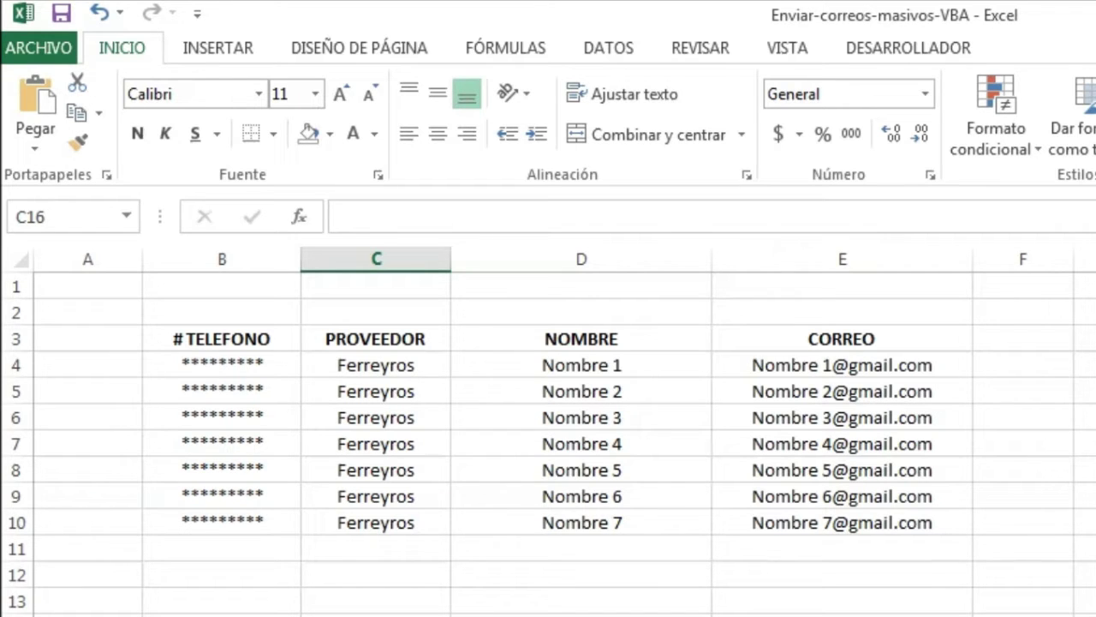
Select the contacts range B3:E10 on the CONTACTOS sheet, from the # TELEFONO header to row 10
left_click(242, 286)
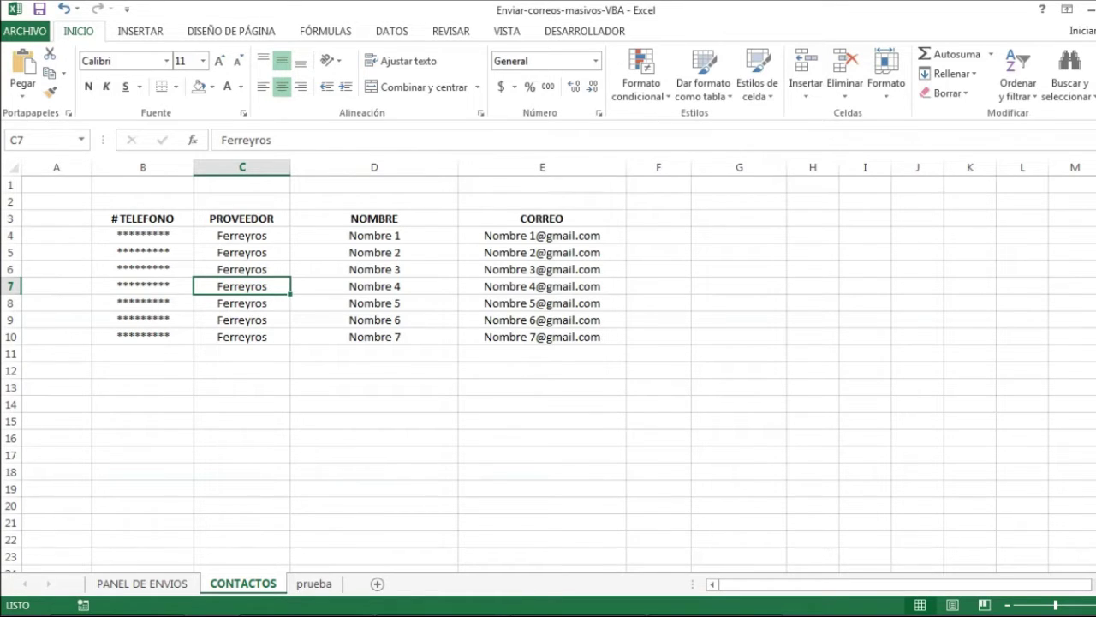
left_click_drag(142, 218, 542, 336)
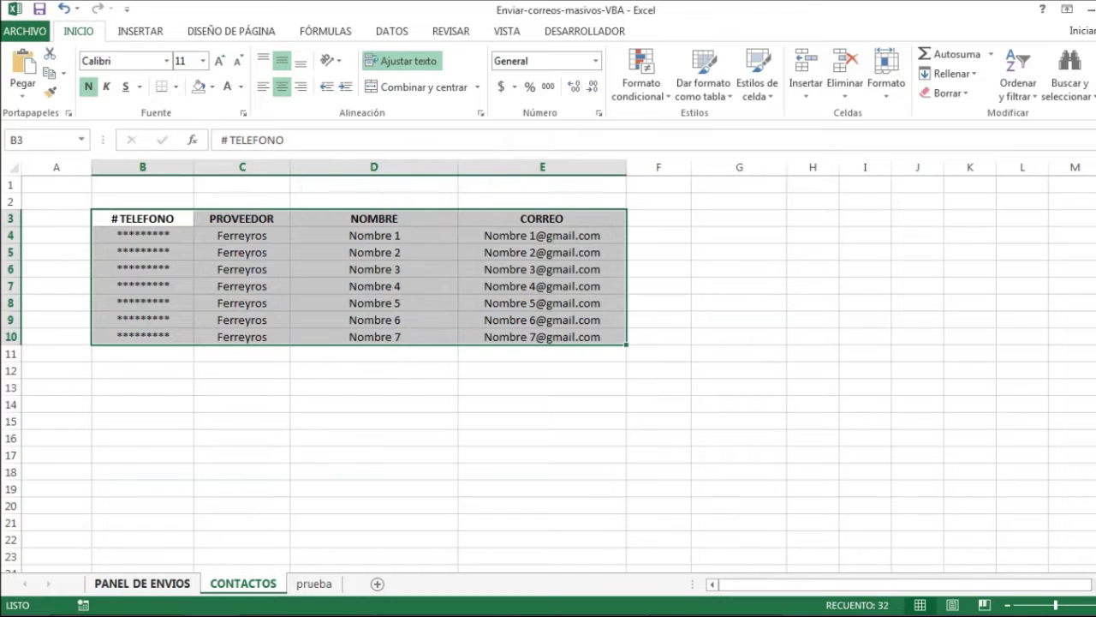
key("ctrl+Page_Up")
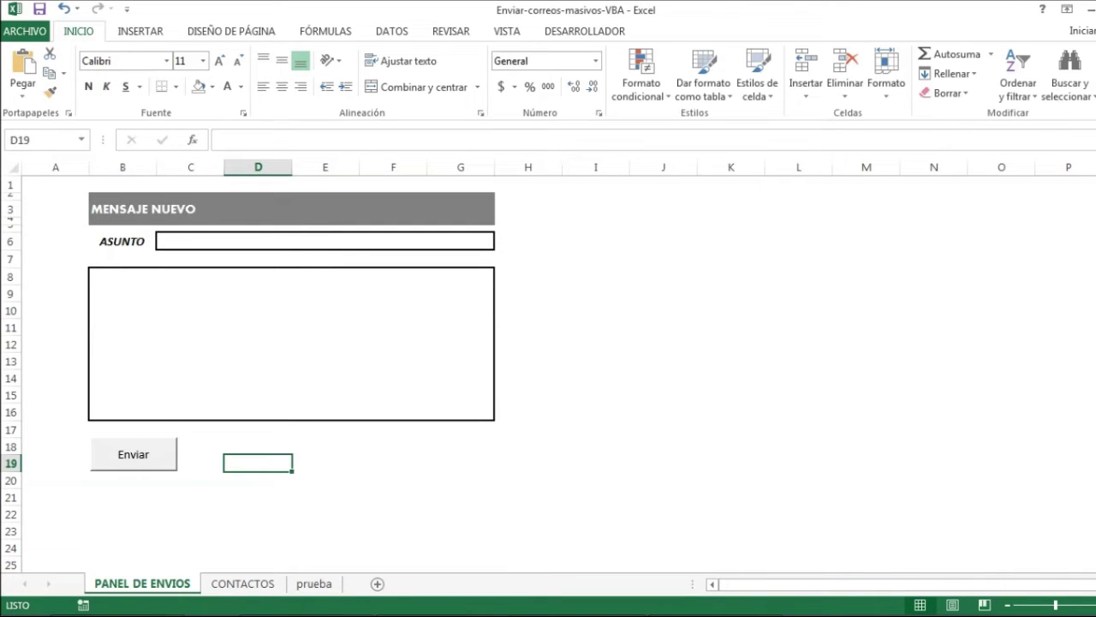
key("ctrl+Page_Down")
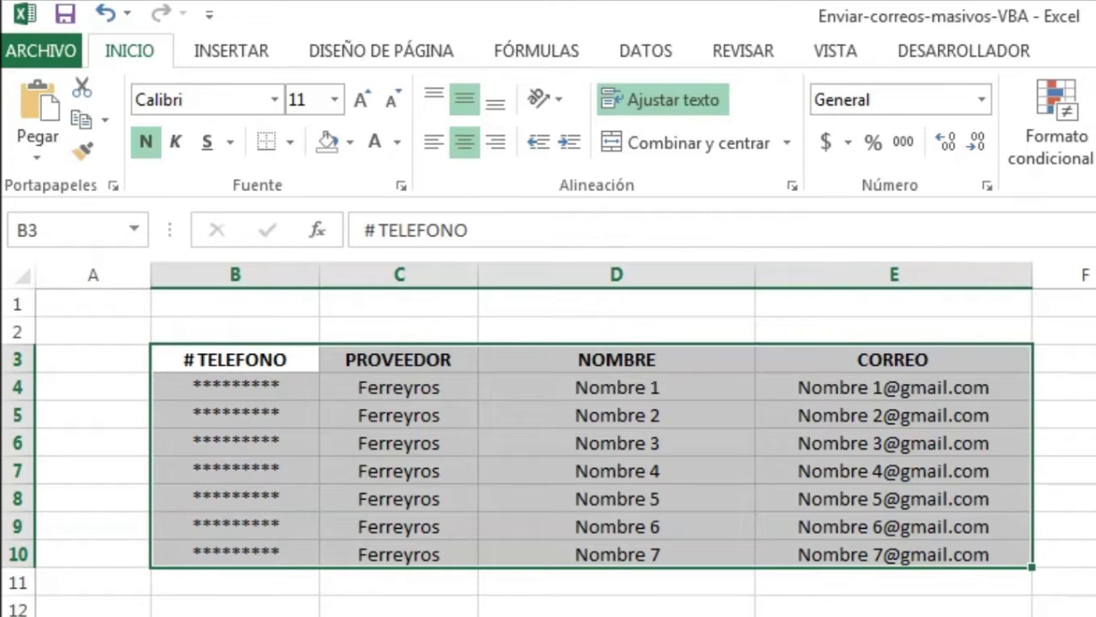
left_click(398, 443)
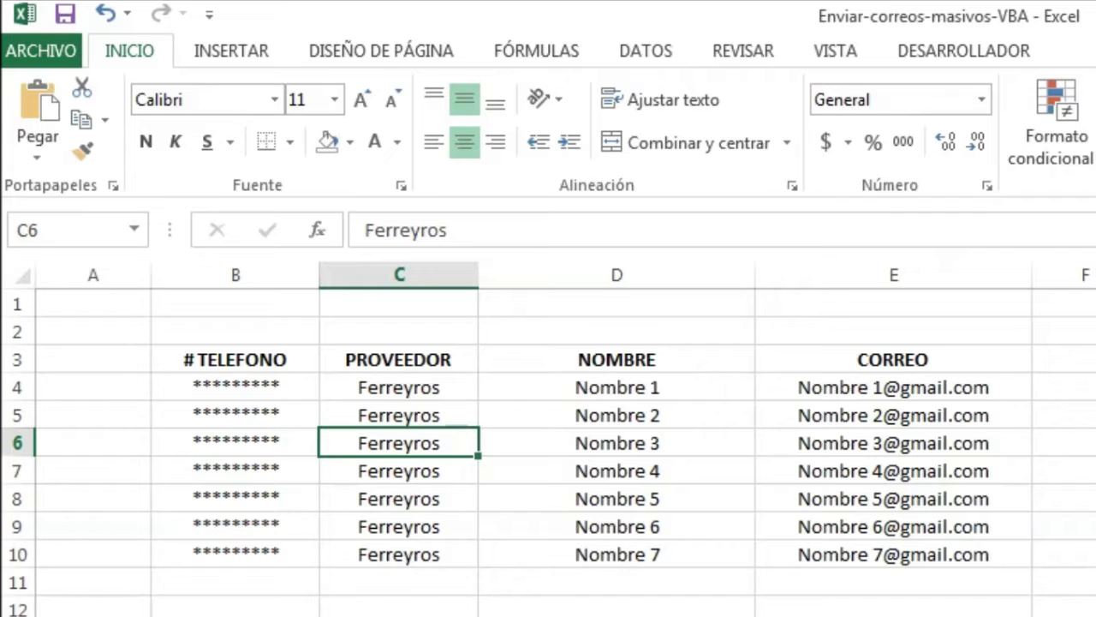
mouse_move(236, 359)
left_mouse_down()
mouse_move(893, 526)
mouse_move(893, 555)
left_mouse_up()
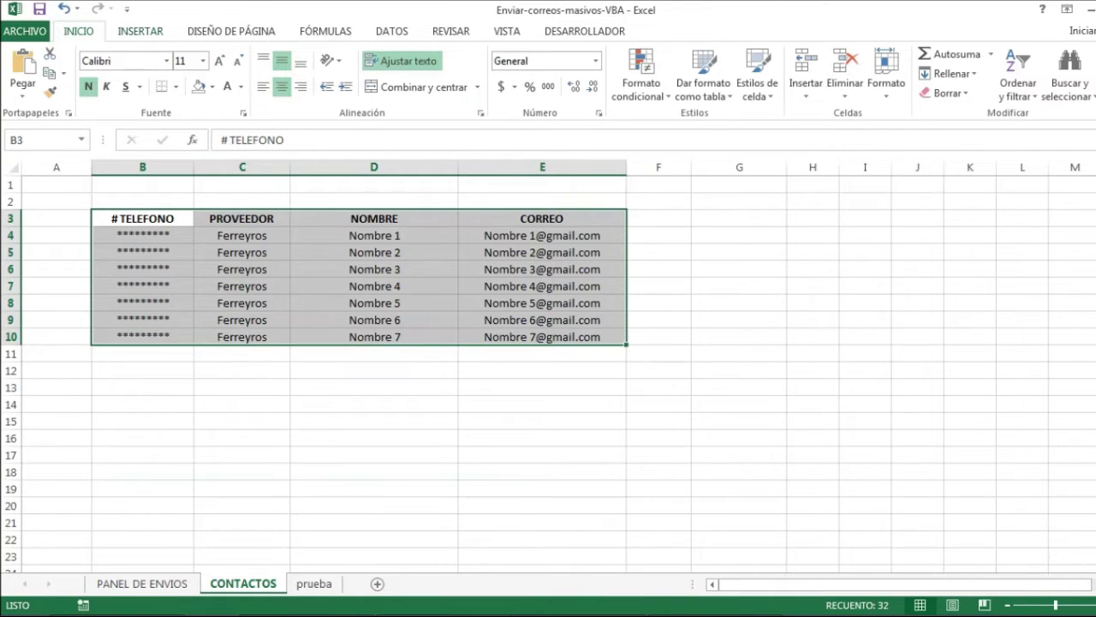
Insert a table from B3:E10 with 'La tabla tiene encabezados' kept checked
left_click(140, 31)
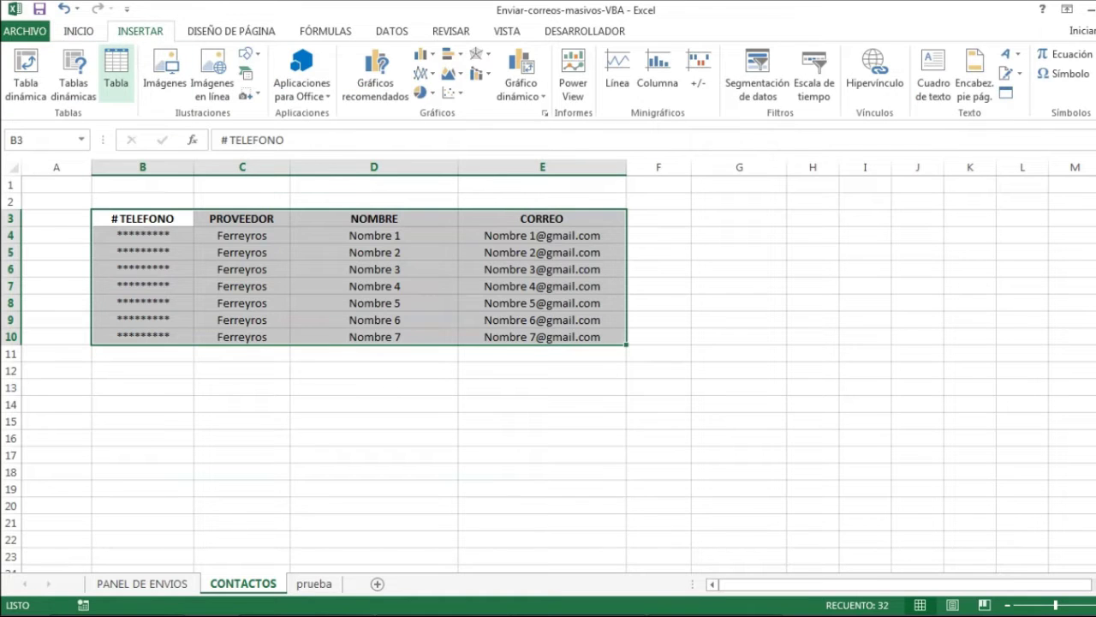
left_click(117, 73)
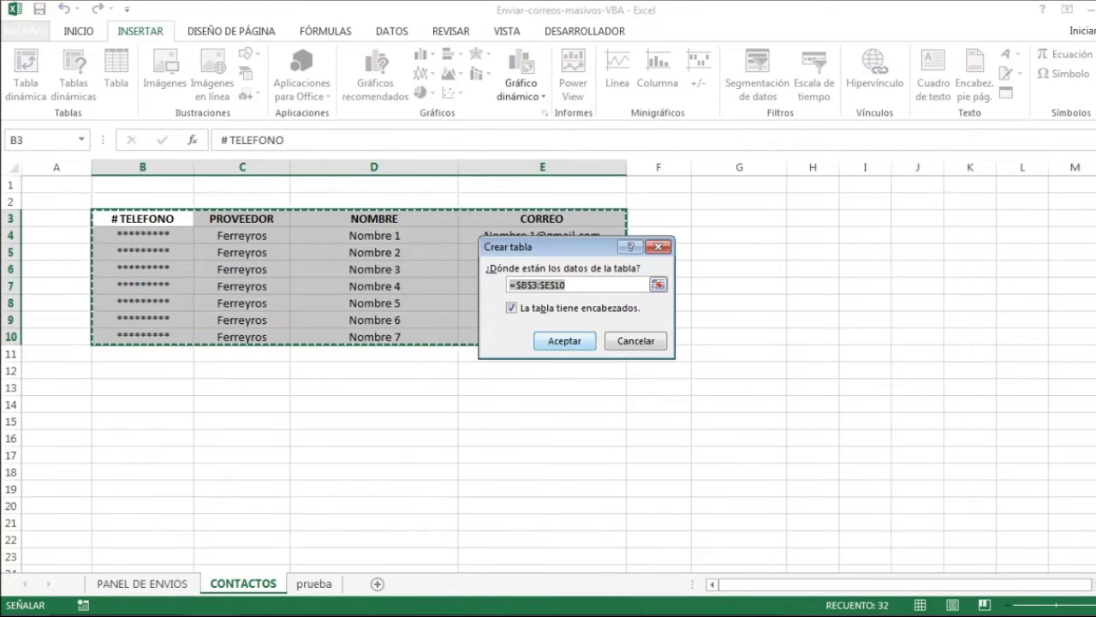
key("Return")
Check the new table by moving between its cells, starting at Nombre 3
left_click(375, 269)
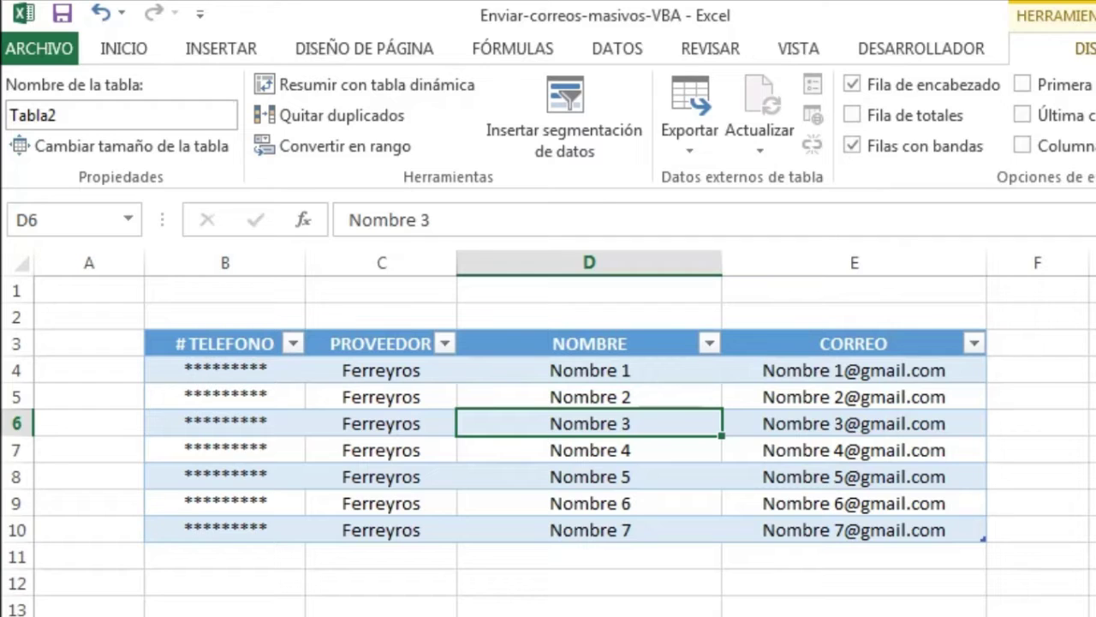
left_click(589, 450)
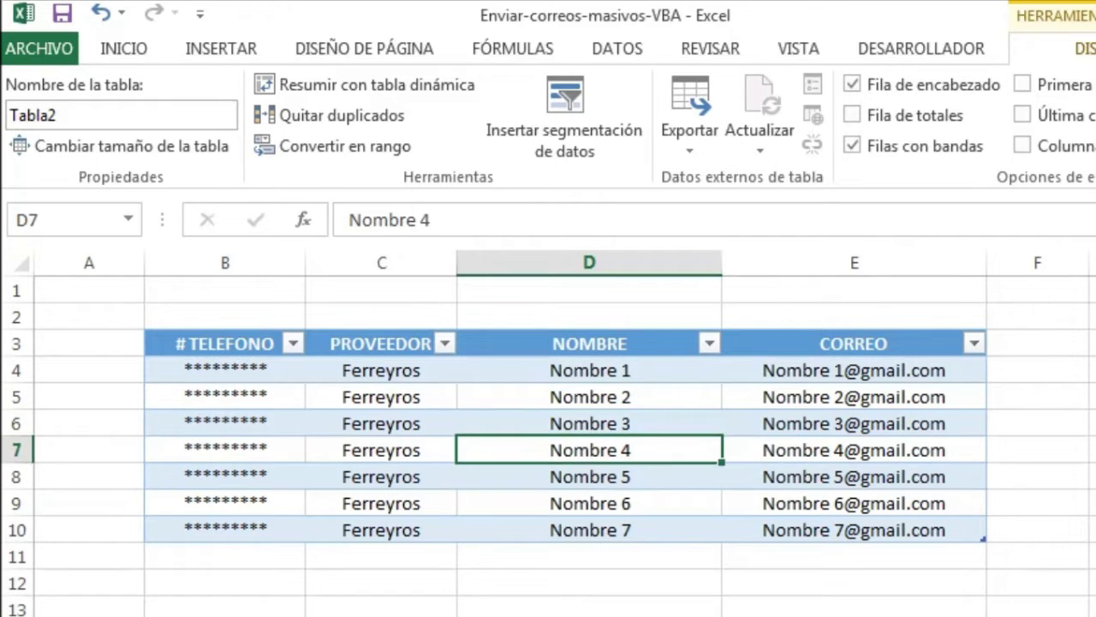
left_click(854, 476)
left_click(589, 370)
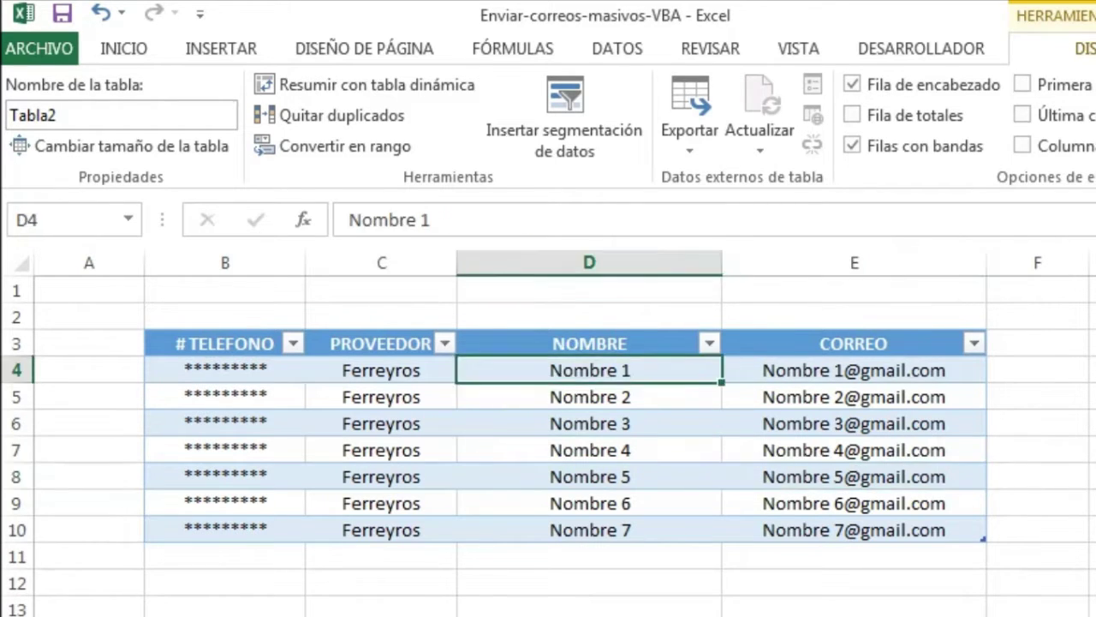
left_click(242, 252)
left_click(143, 252)
left_click(374, 252)
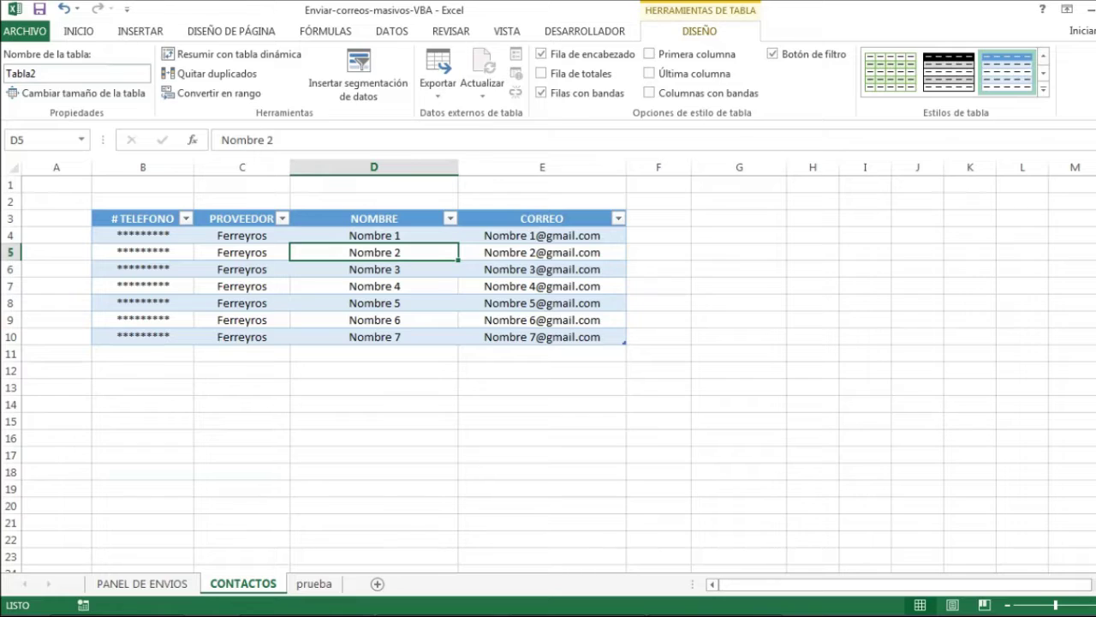
Check the table's name Tabla2, then switch to the PANEL DE ENVIOS sheet with its Enviar button
left_click(77, 74)
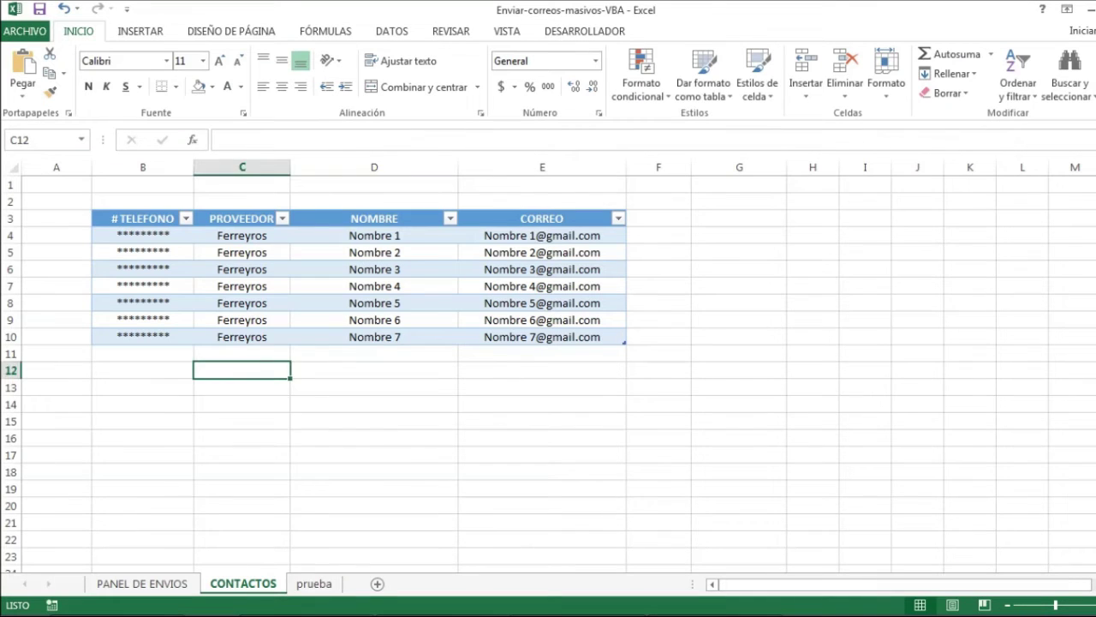
left_click(373, 488)
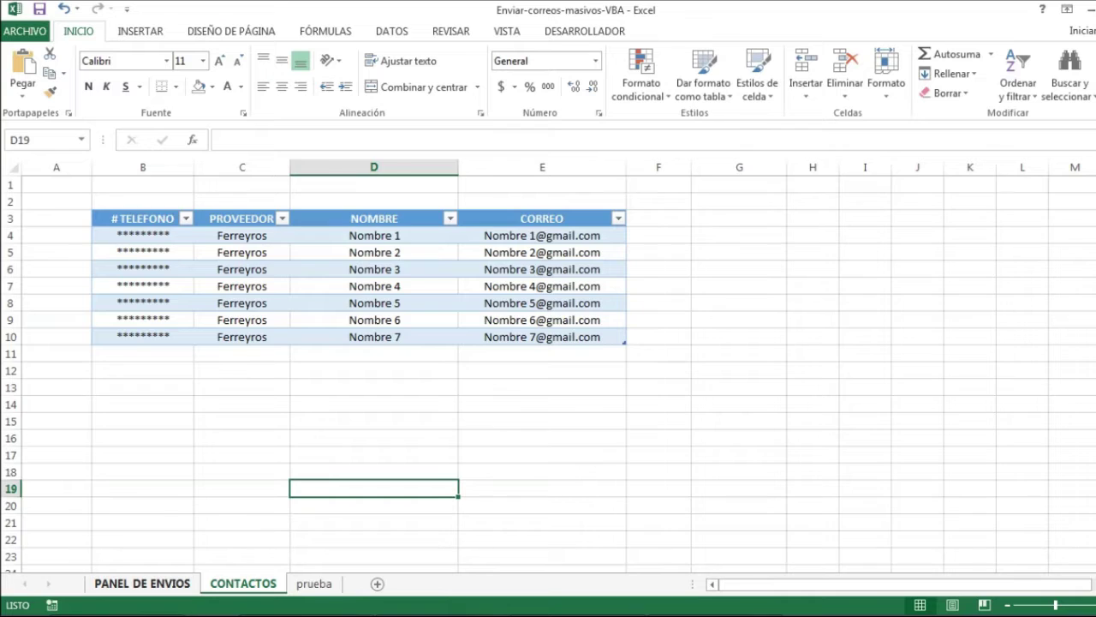
left_click(143, 584)
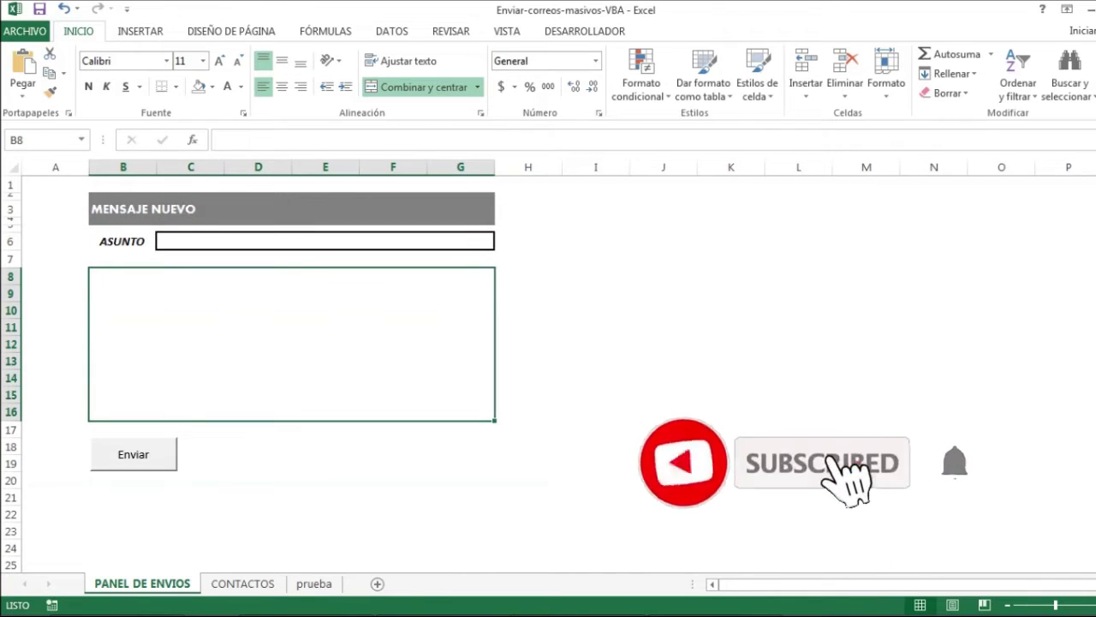
left_click(258, 480)
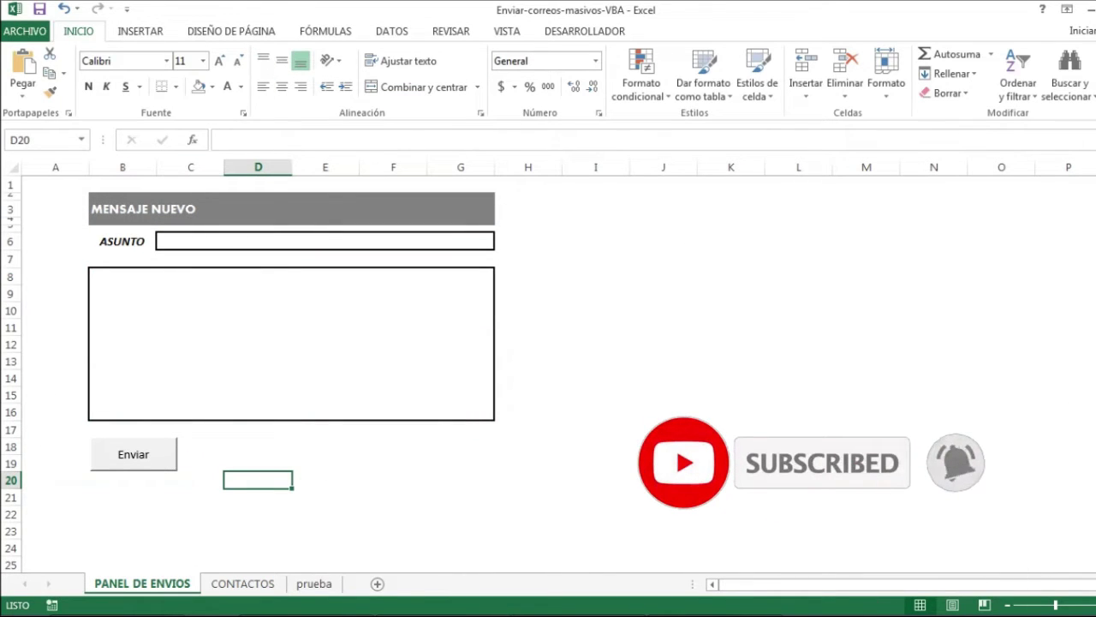
left_click(258, 462)
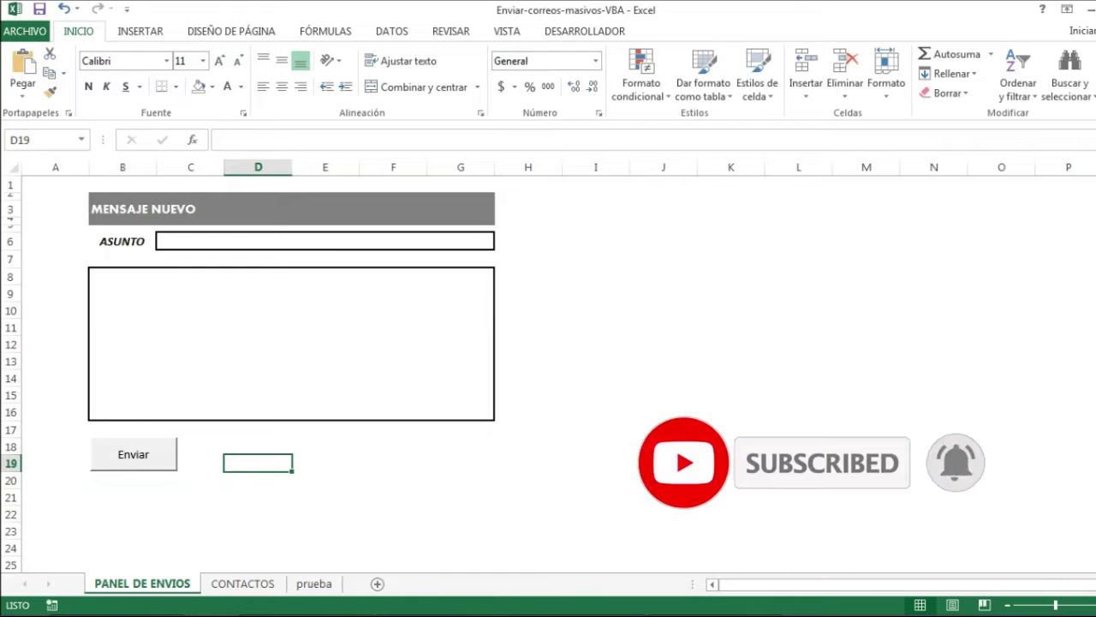
right_click(142, 584)
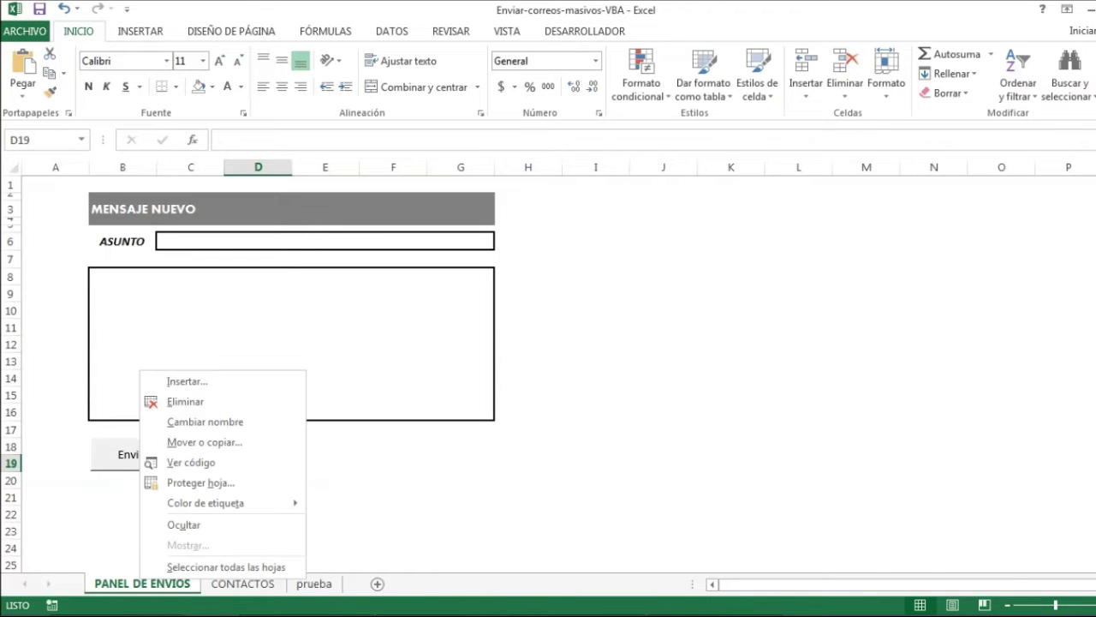
Use Ver código to reach the VBA editor and display Módulo1's EnviarEmail code
left_click(191, 462)
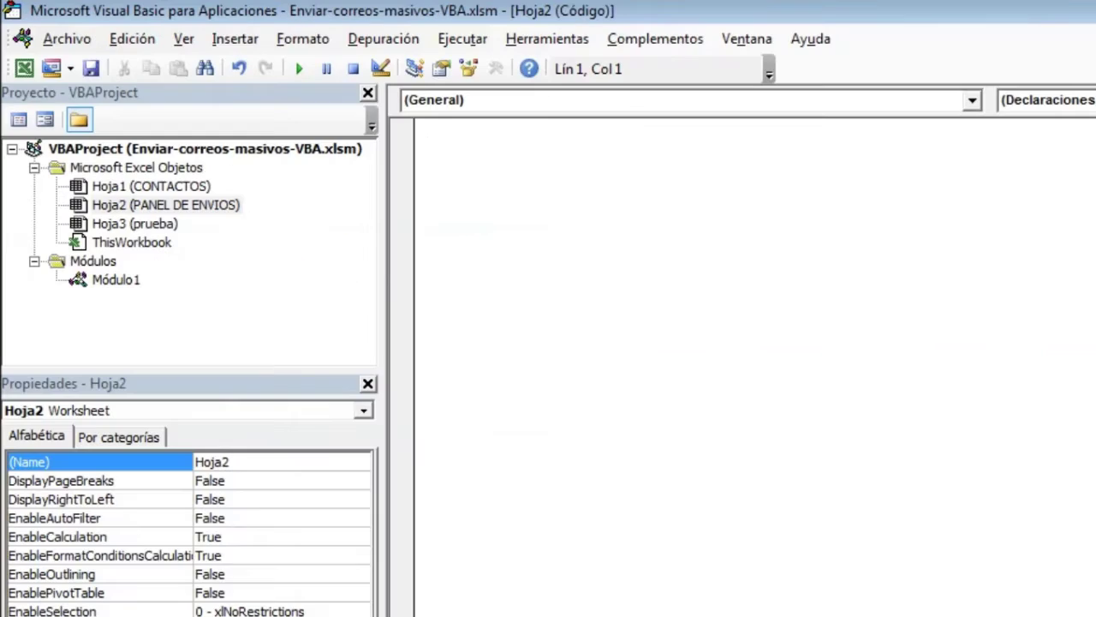
right_click(165, 301)
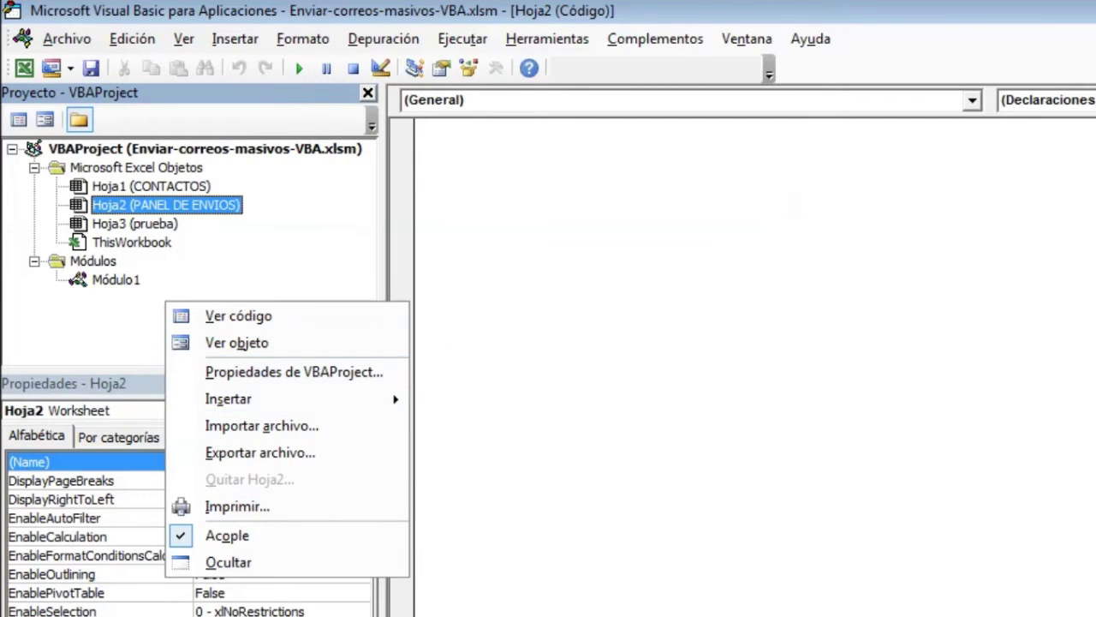
left_click(116, 279)
double_click(116, 280)
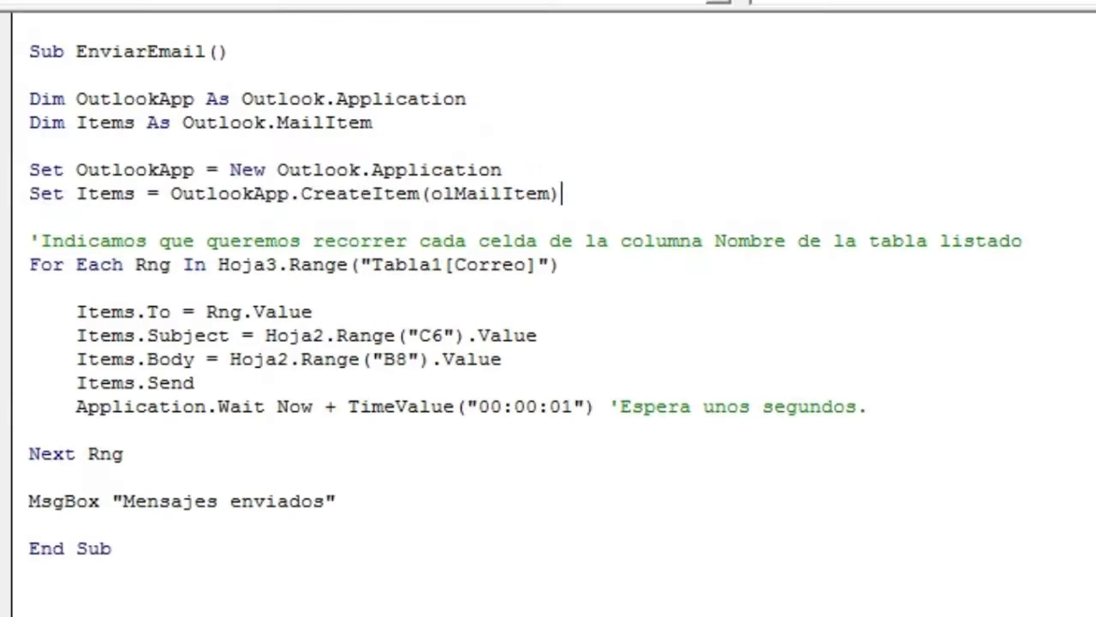
Review the Outlook setup lines and the For Each loop over Tabla1[Correo]
left_click_drag(612, 189, 310, 135)
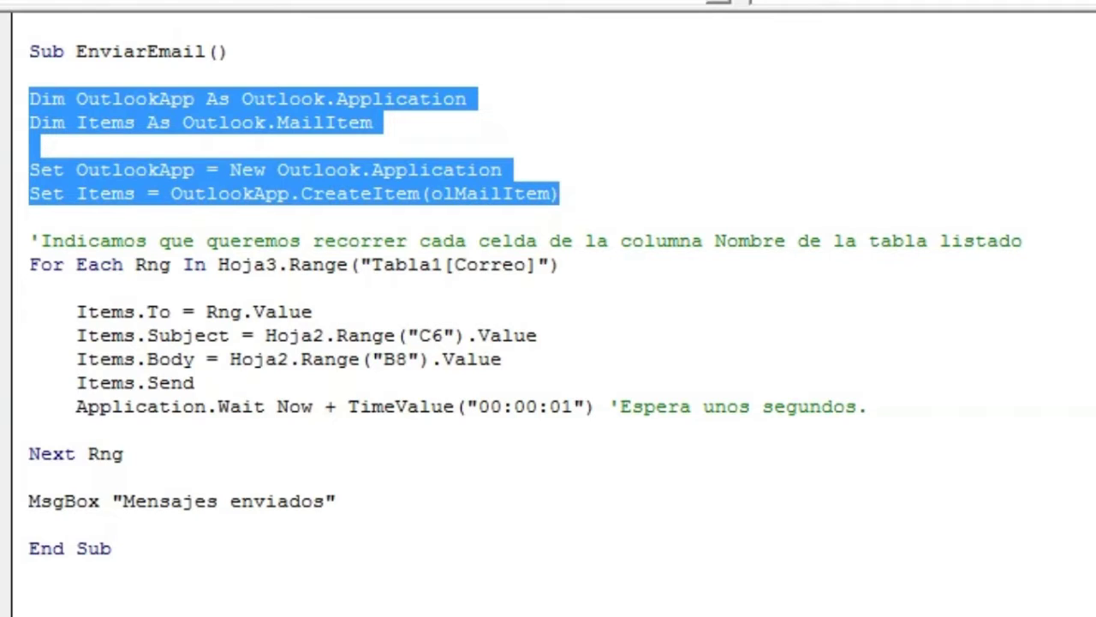
left_click(277, 193)
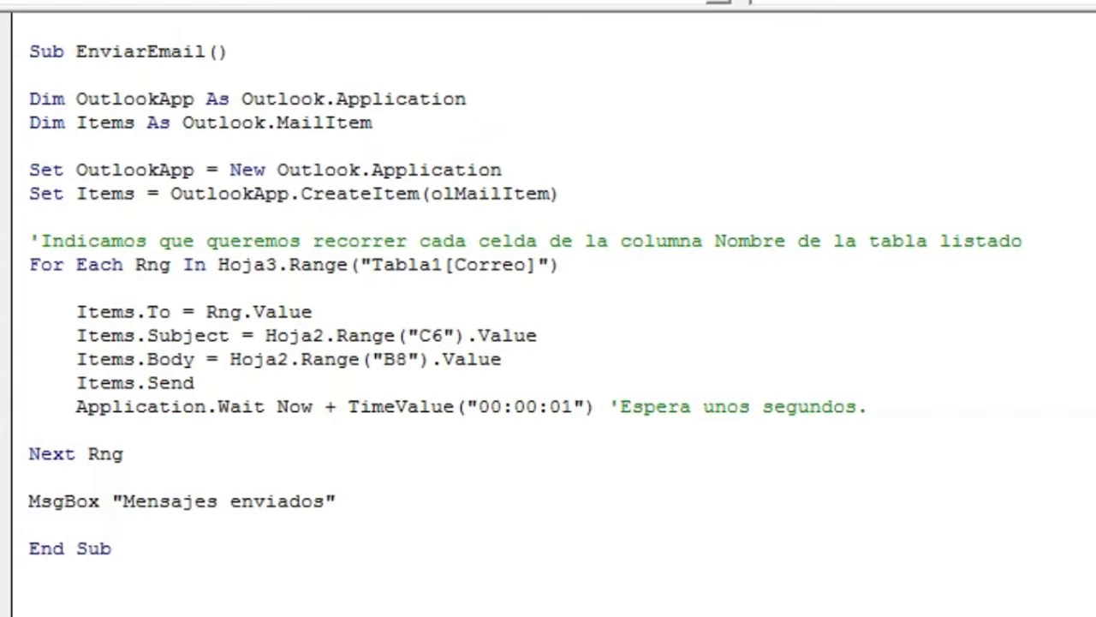
left_click(21, 265)
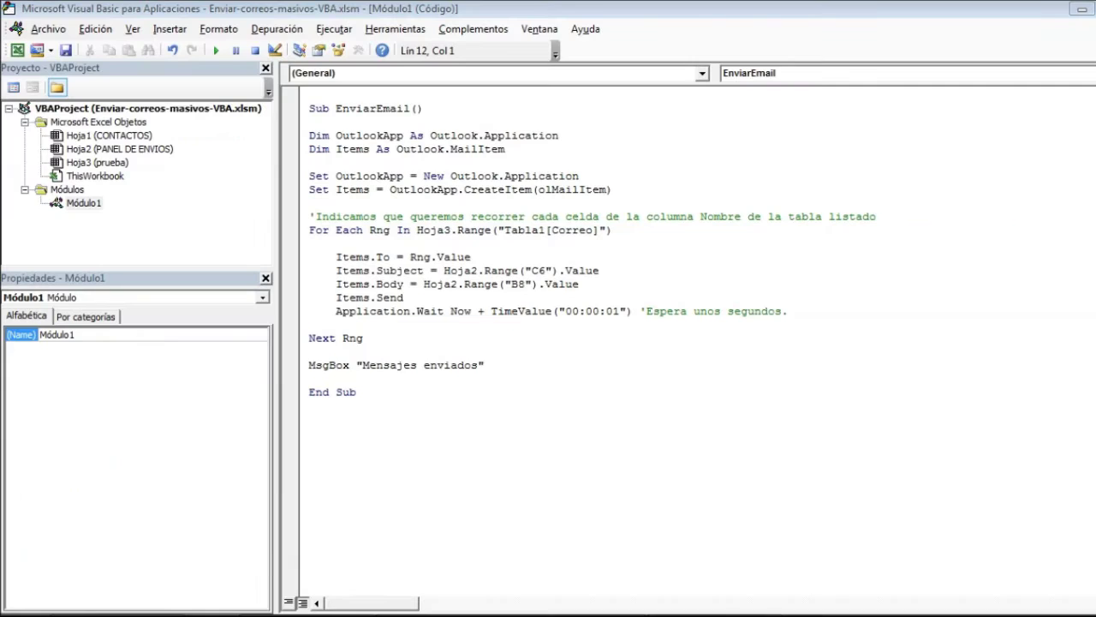
Compare the code with the contacts table, inspecting the NOMBRE column from Nombre 1 to Nombre 3
key("alt+F11")
key("ctrl+Page_Down")
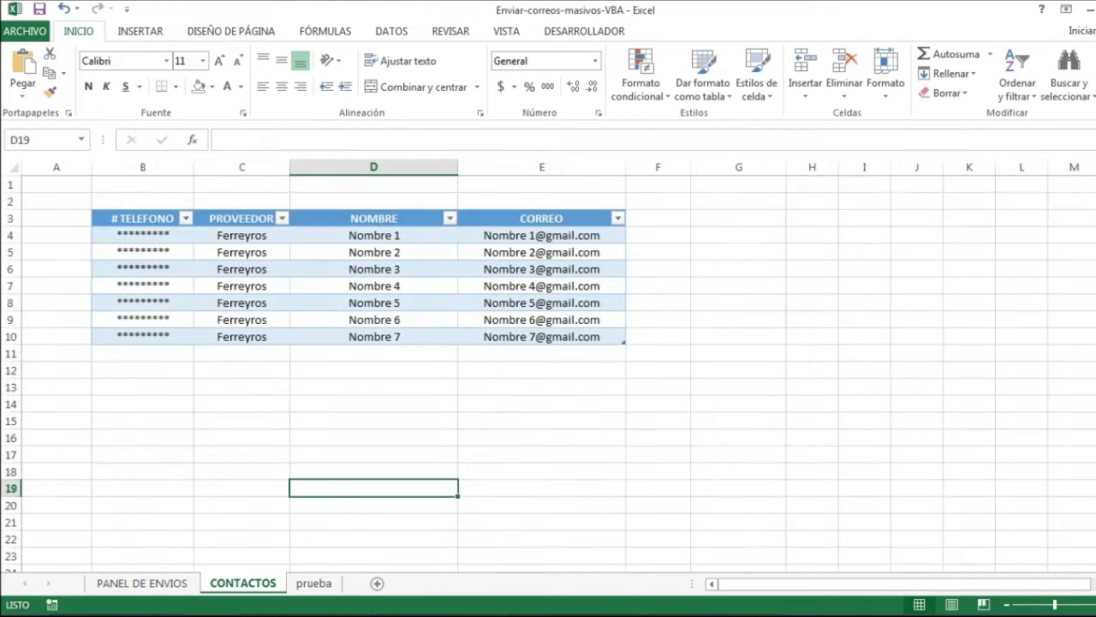
left_click(373, 286)
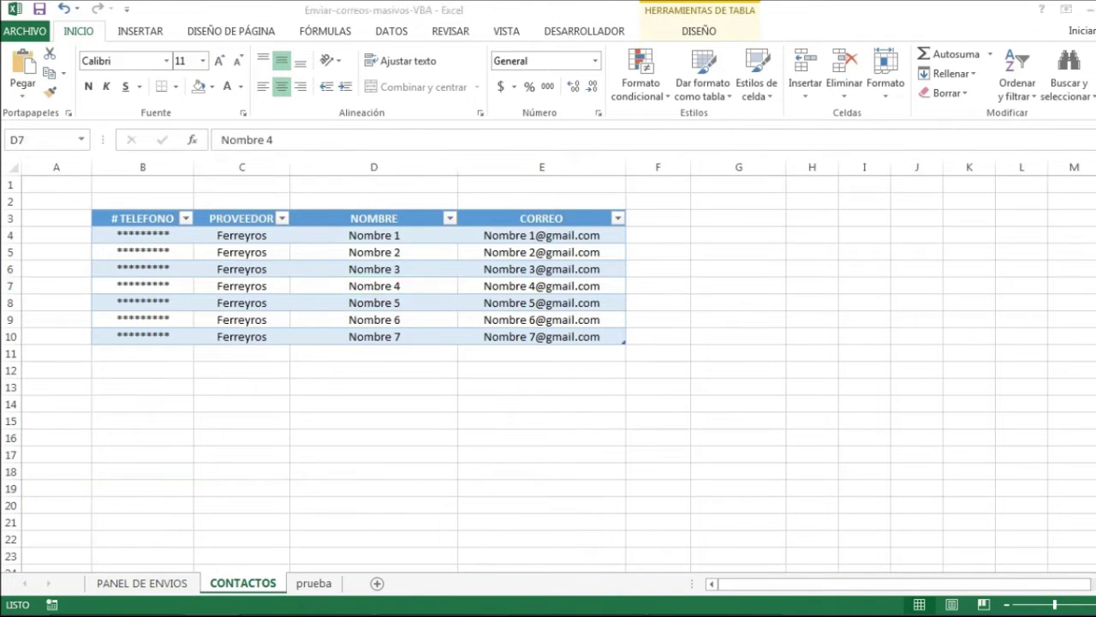
key("alt+F11")
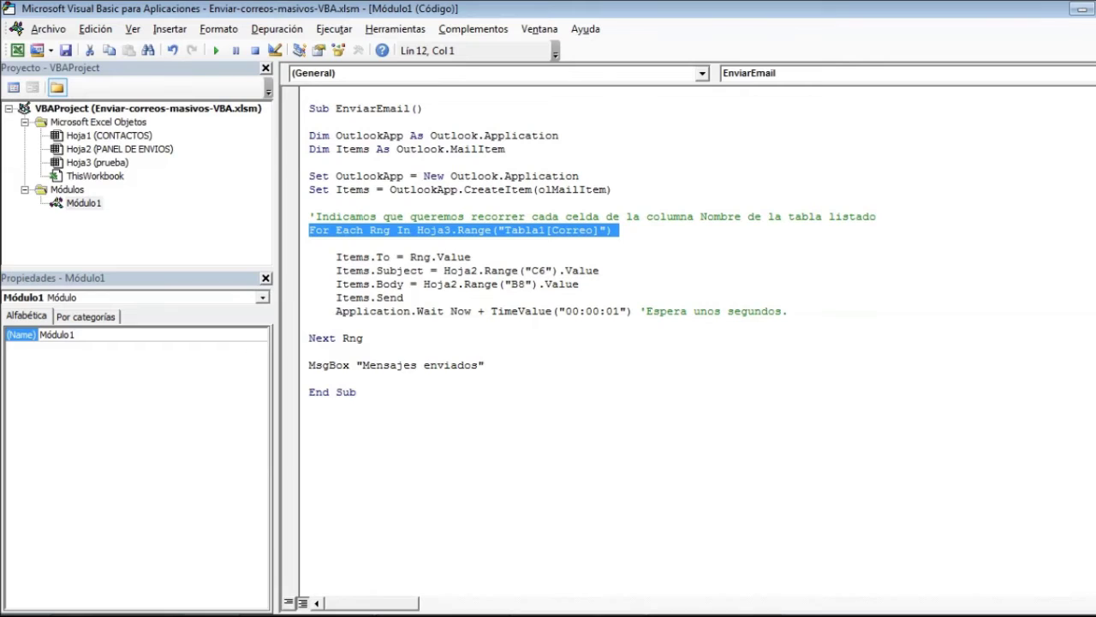
key("alt+F11")
left_click(374, 235)
left_click(374, 252)
left_click(374, 269)
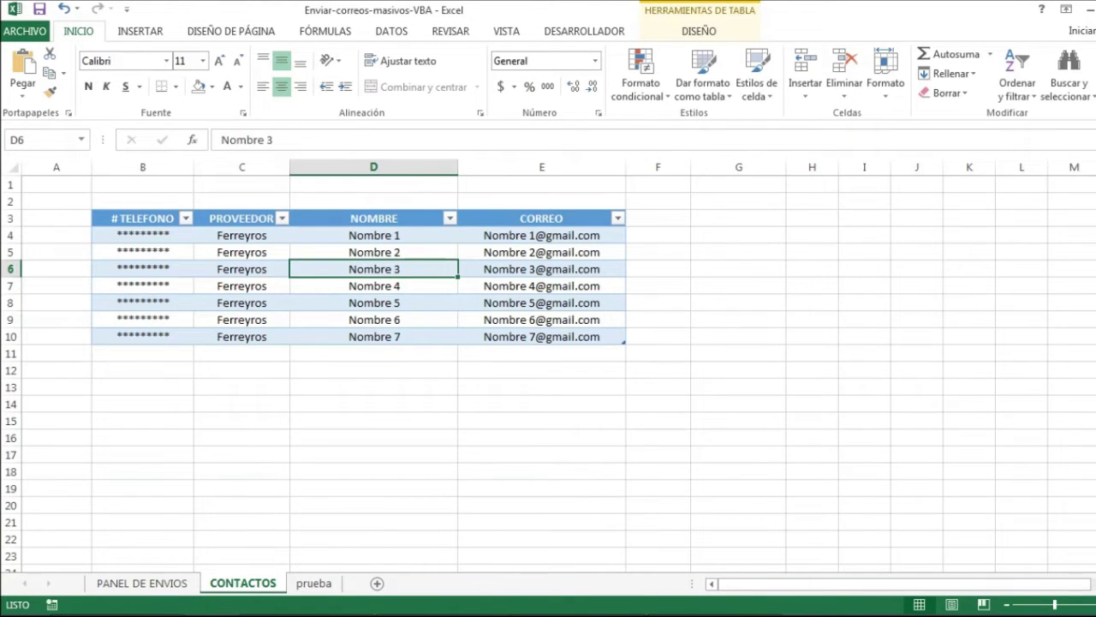
Select Tabla1 in the loop's range reference, then return to the workbook
key("alt+F11")
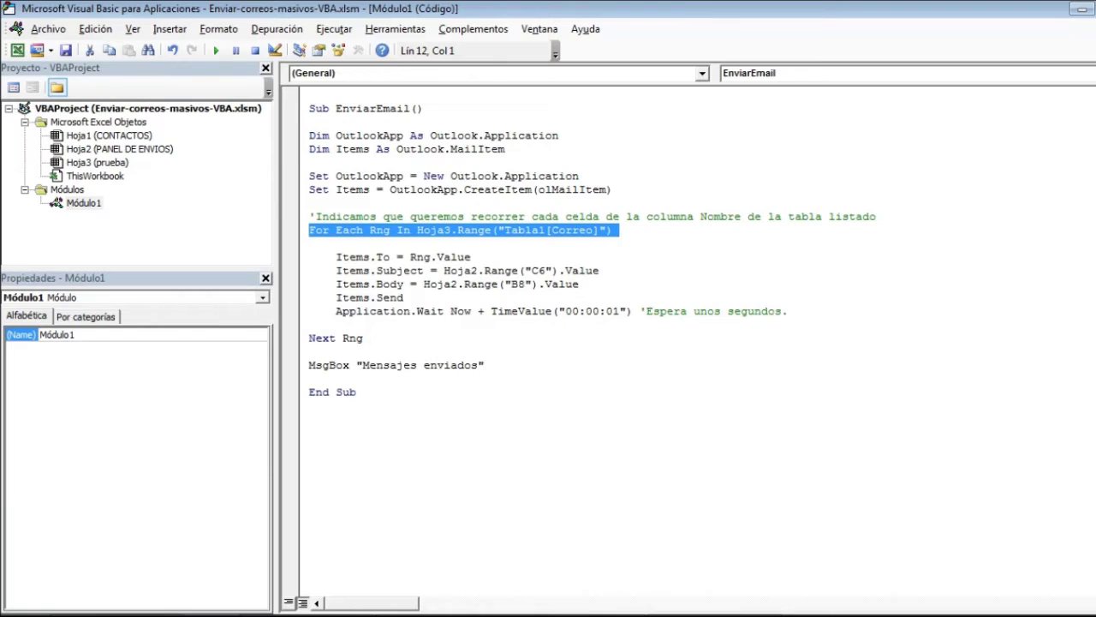
left_click(310, 245)
left_click_drag(545, 230, 504, 230)
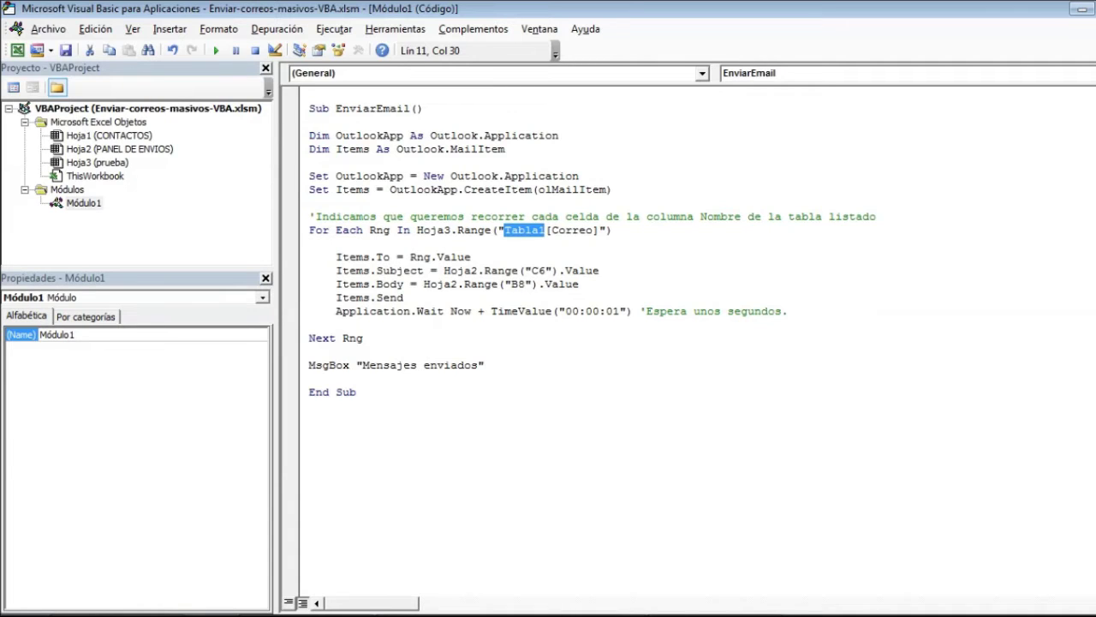
key("alt+F11")
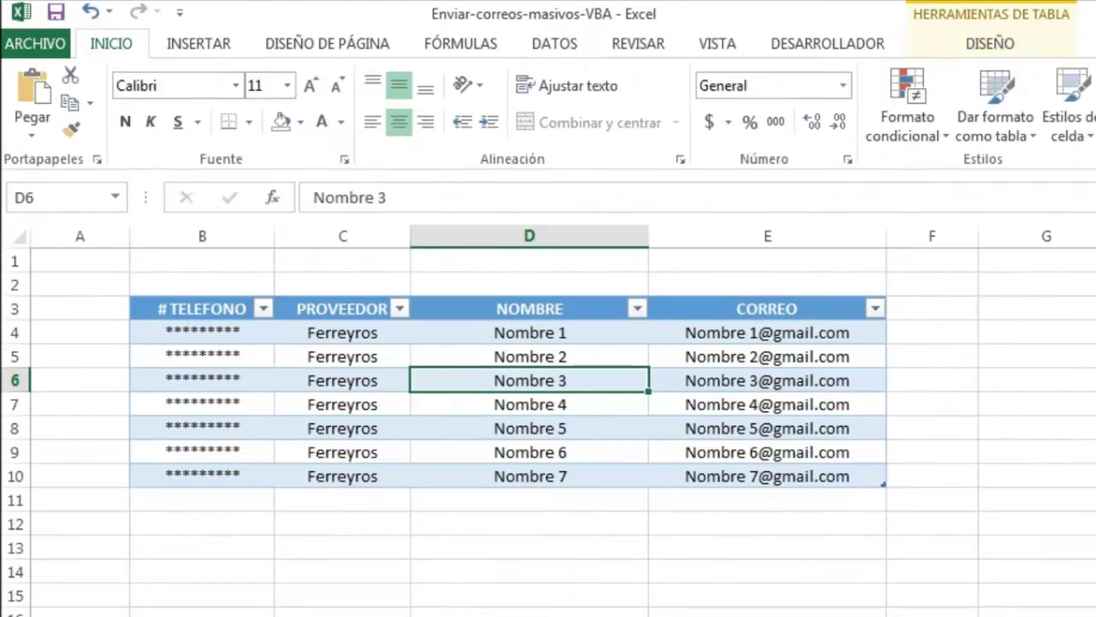
Verify the table name Tabla1 and its CORREO header match the Tabla1[Correo] reference in code
left_click(699, 30)
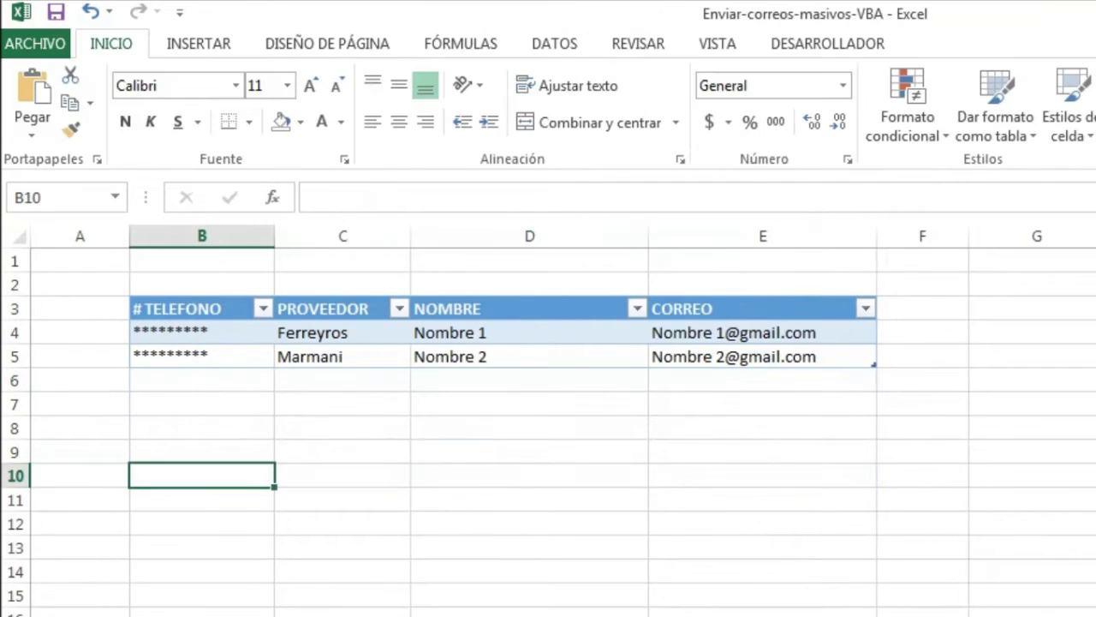
left_click(529, 356)
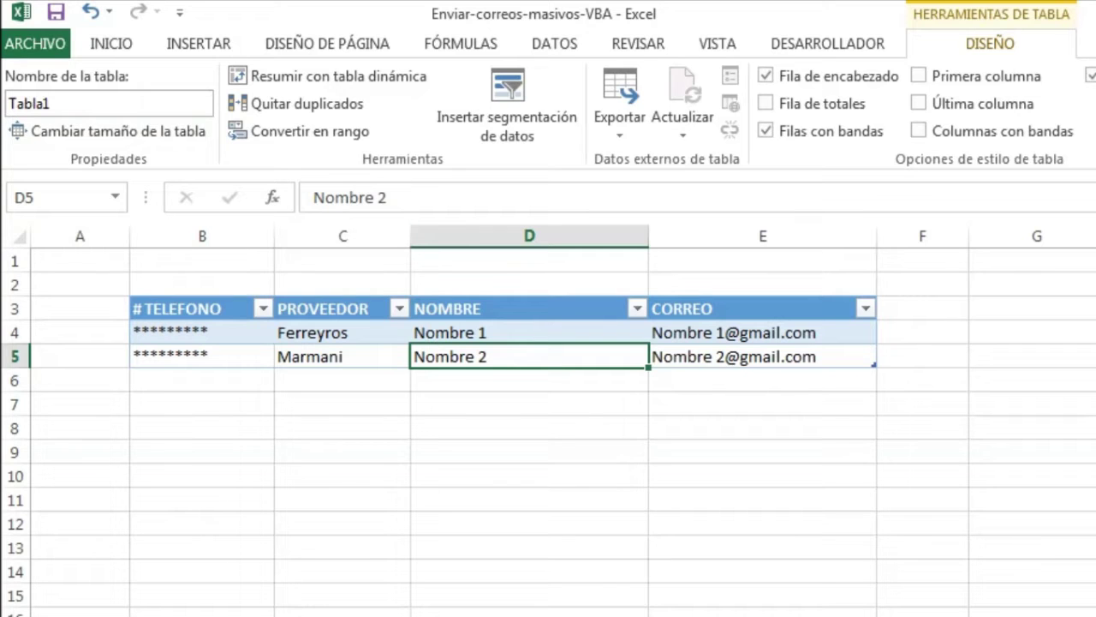
key("alt+F11")
left_click(763, 324)
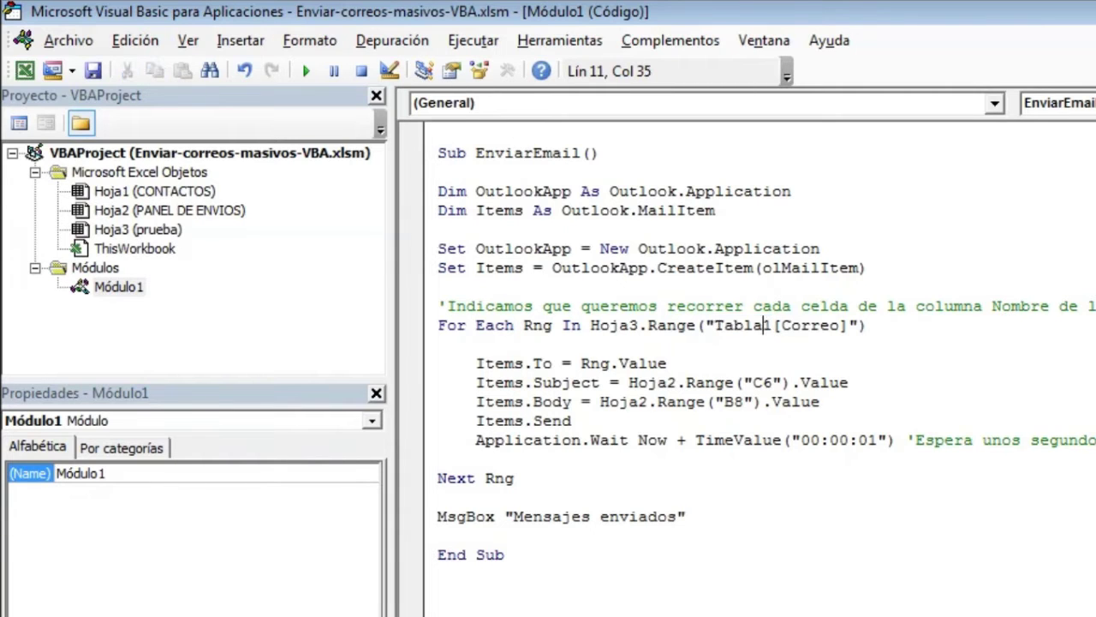
left_click(811, 325)
left_click_drag(838, 325, 781, 324)
key("alt+F11")
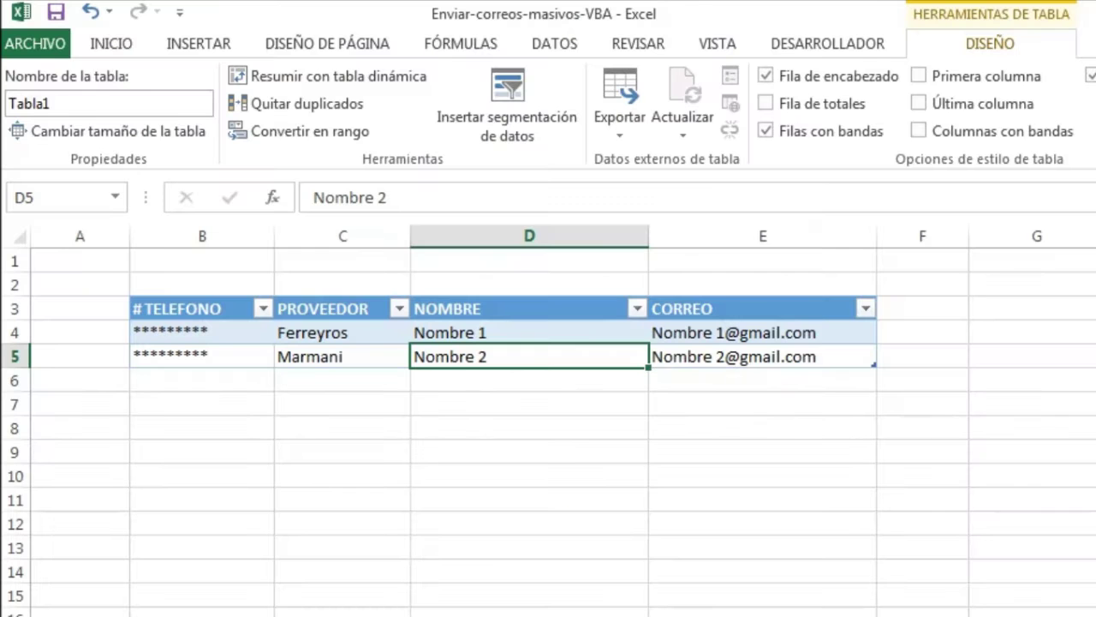
left_click(737, 308)
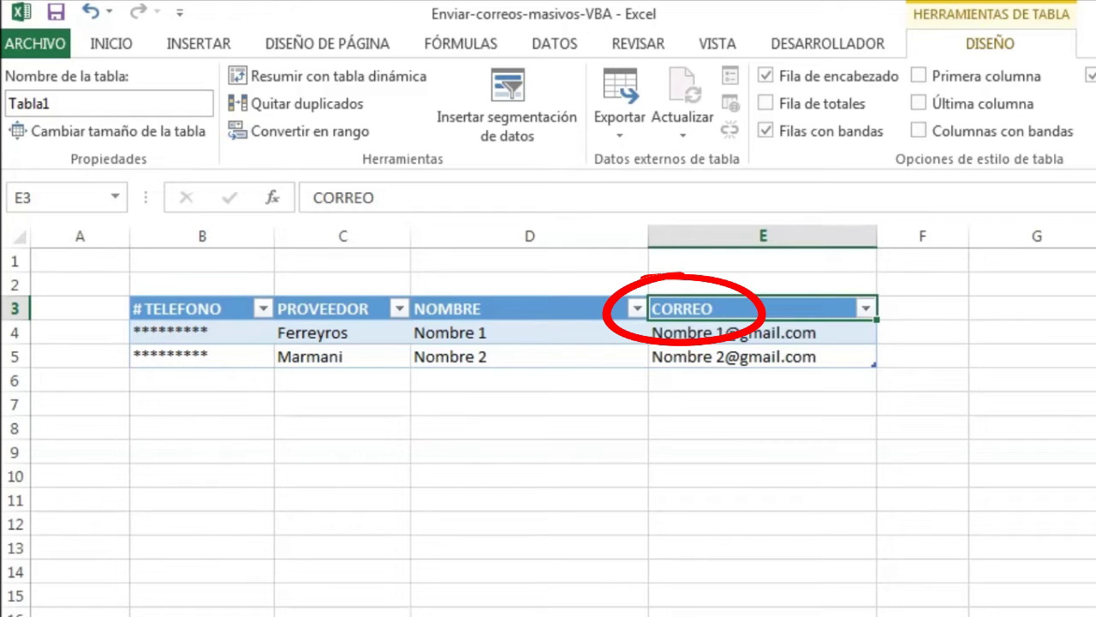
key("alt+F11")
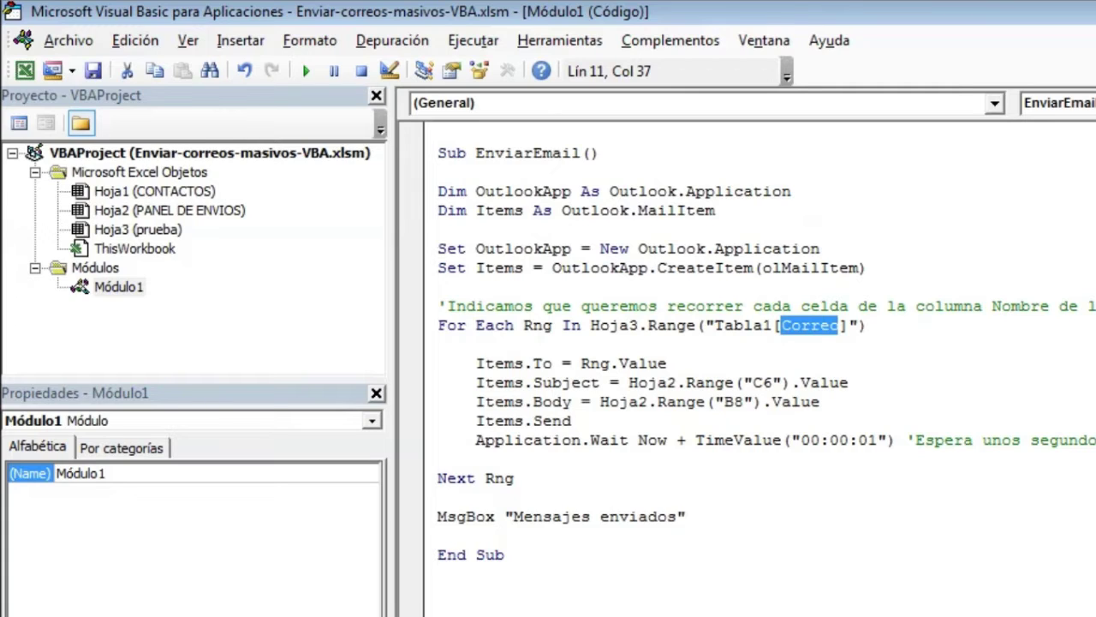
Trace the recipient line Items.To = Rng.Value and check E4's e-mail address formula
mouse_move(476, 363)
left_mouse_down()
mouse_move(552, 363)
mouse_move(752, 440)
left_mouse_up()
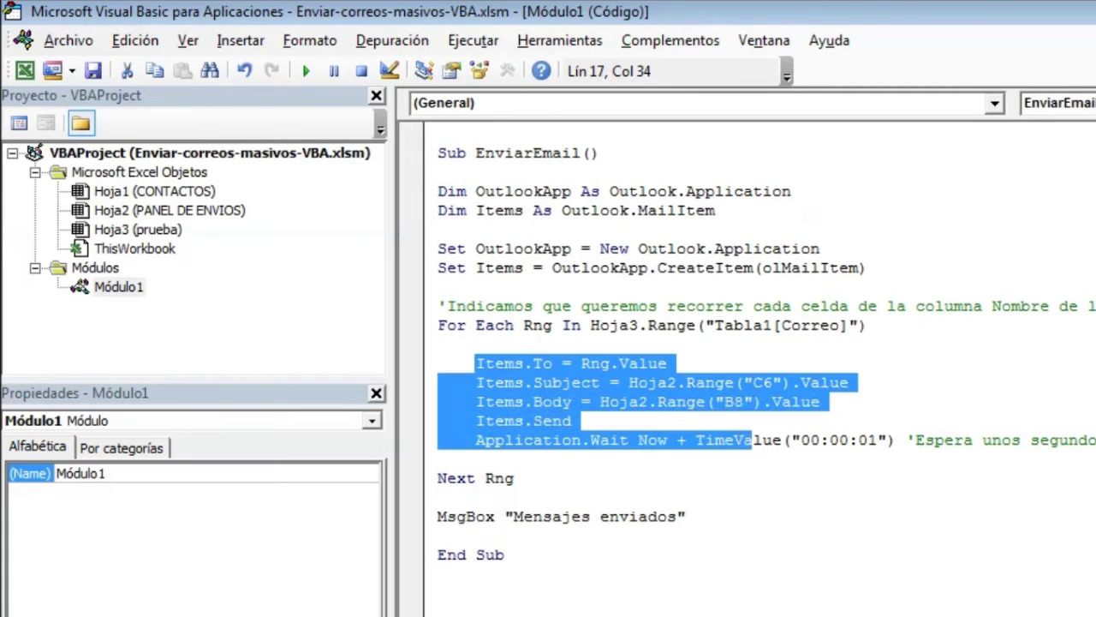
left_click(543, 401)
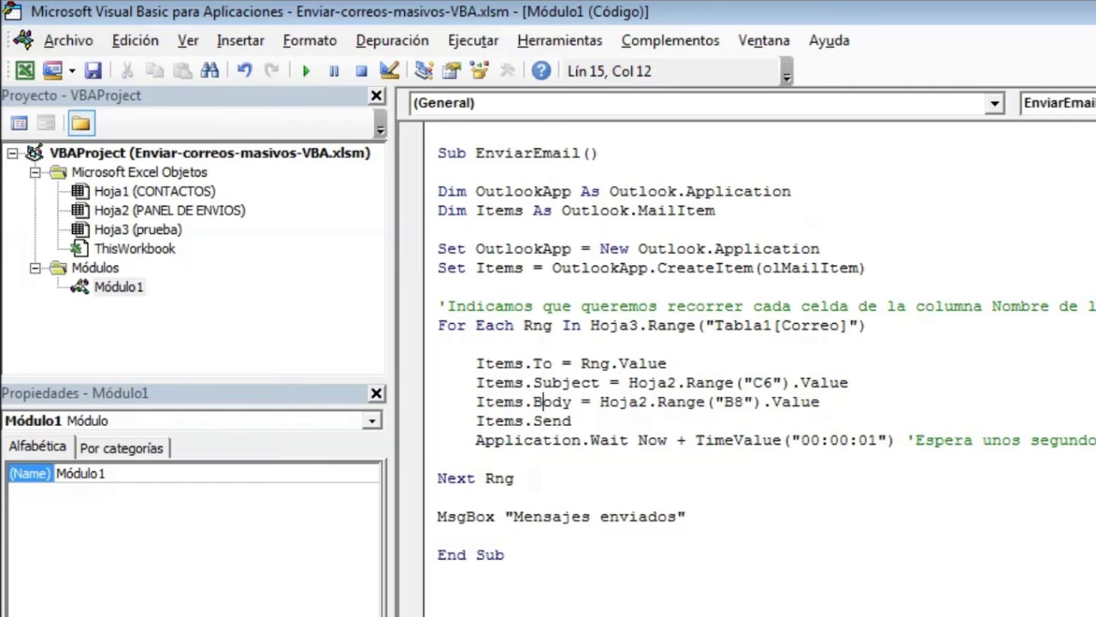
left_click_drag(476, 363, 552, 363)
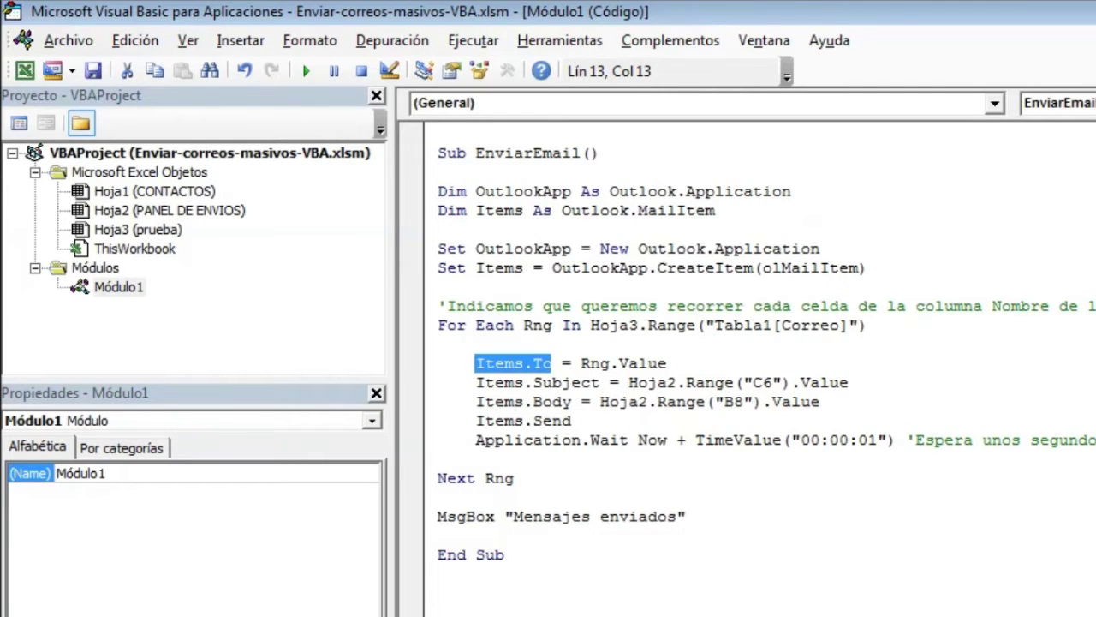
left_click_drag(666, 363, 581, 363)
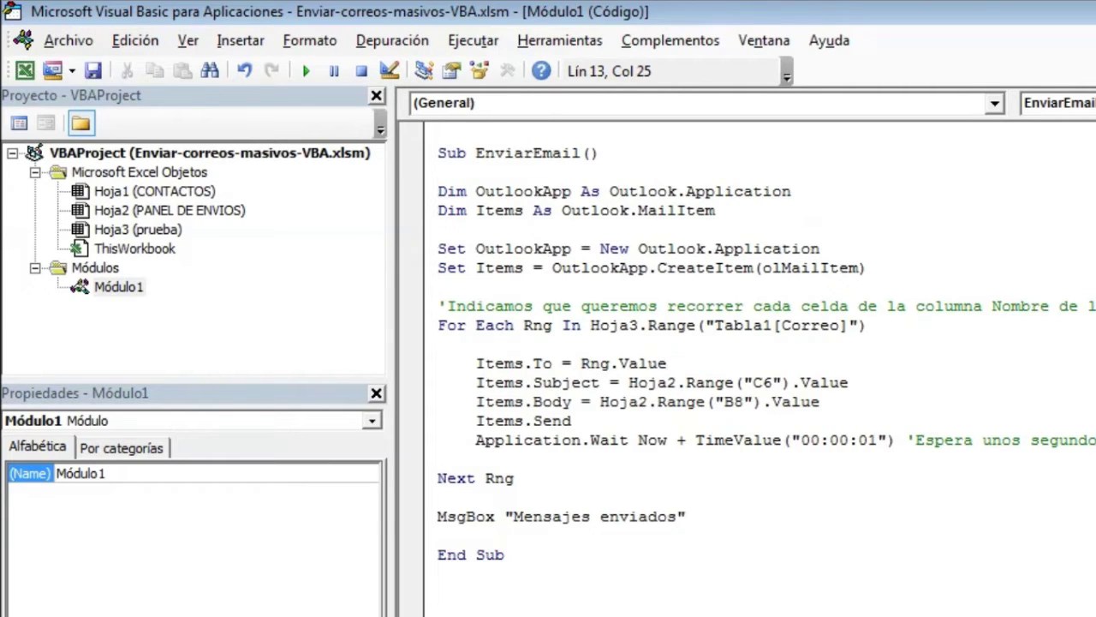
key("shift+Left")
key("shift+Left")
key("shift+Left")
key("shift+Left")
key("shift+Left")
key("shift+Left")
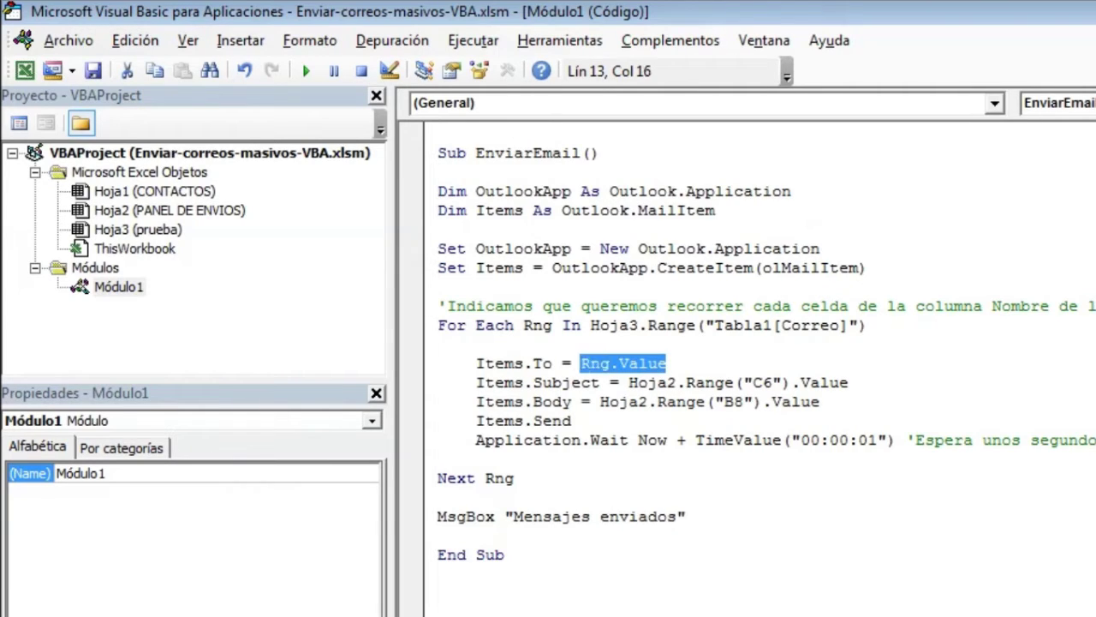
key("alt+F11")
left_click(763, 332)
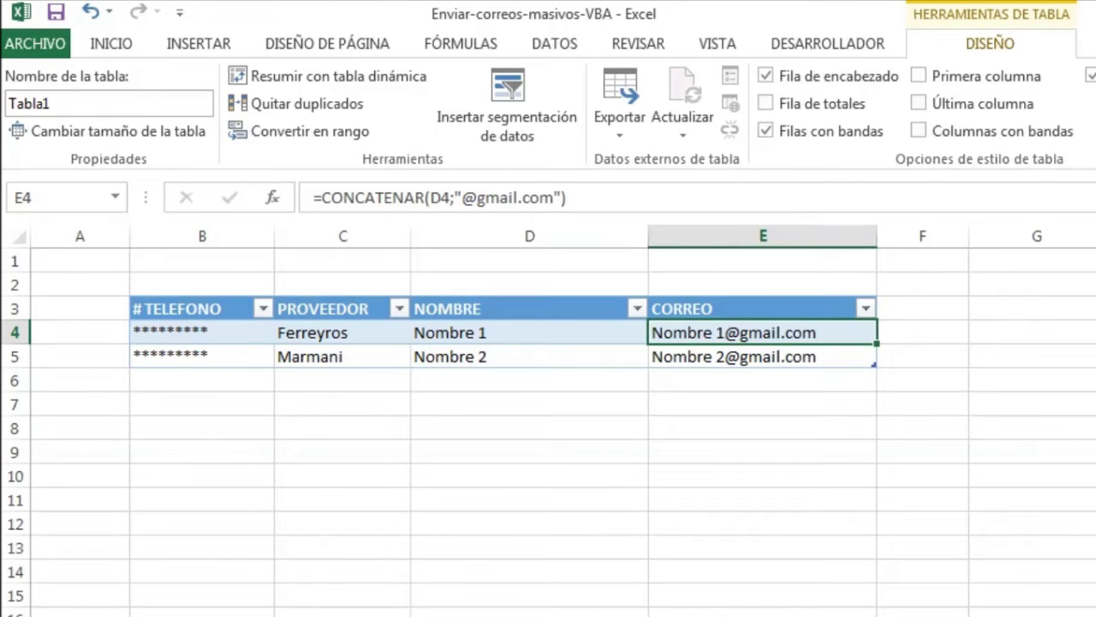
key("alt+F11")
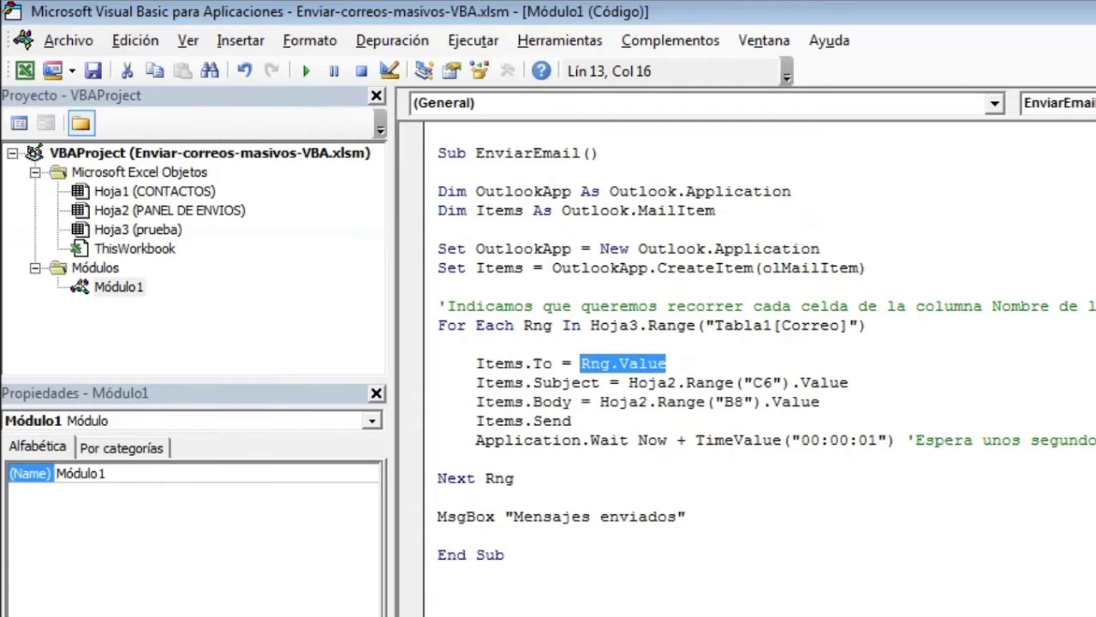
Review the Subject line sourced from Hoja2.Range("C6").Value, then show the PANEL DE ENVIOS sheet
left_click_drag(533, 383, 601, 382)
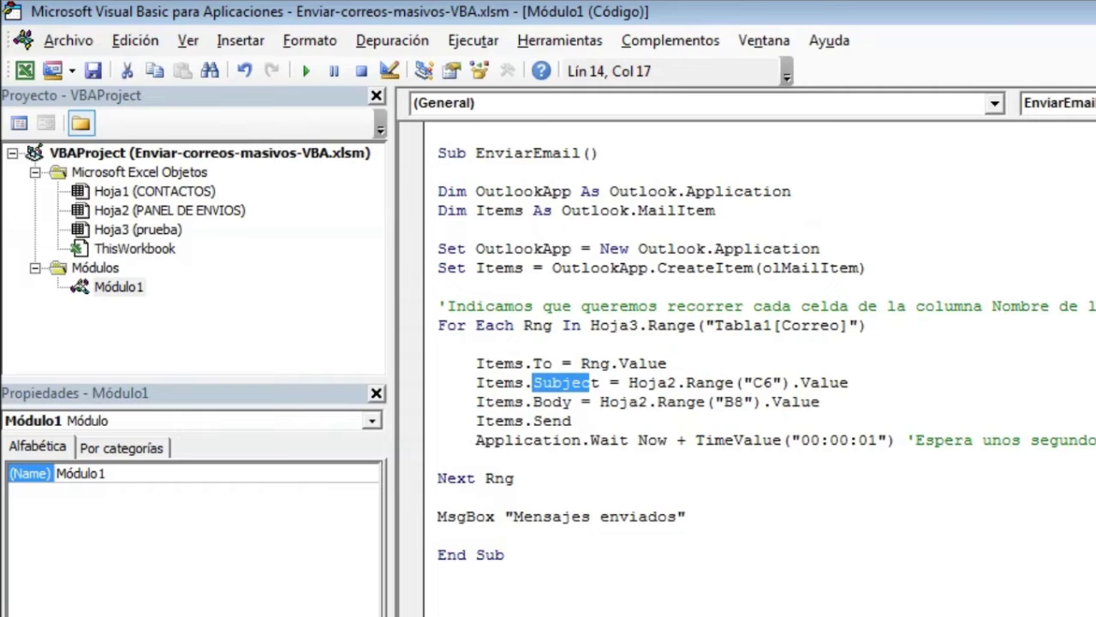
left_click_drag(848, 383, 628, 383)
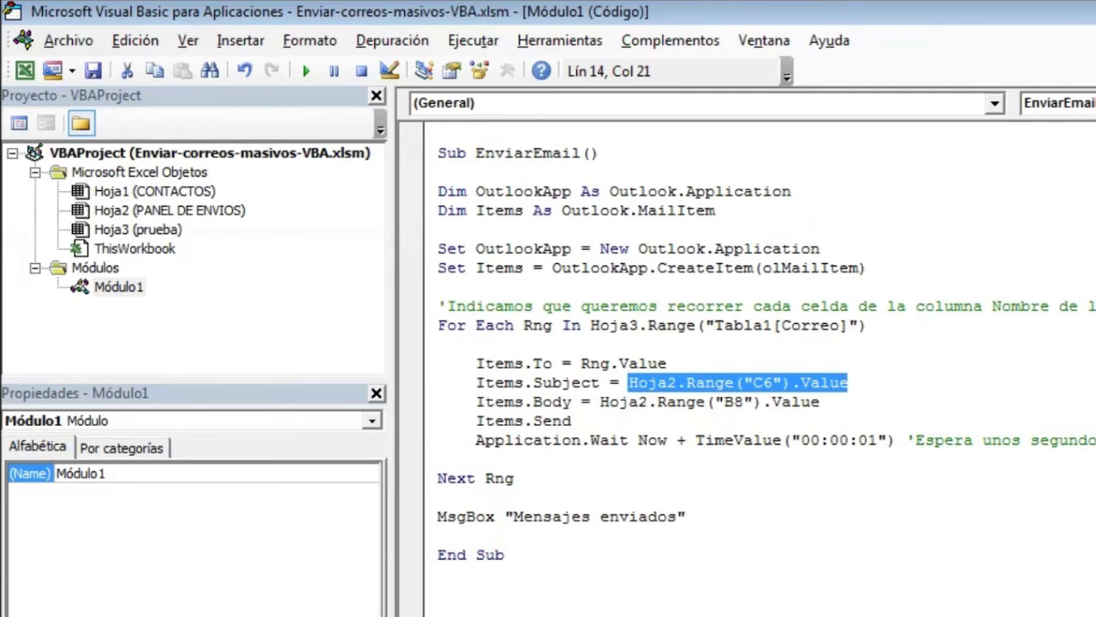
key("alt+F11")
key("ctrl+Page_Up")
key("ctrl+Page_Up")
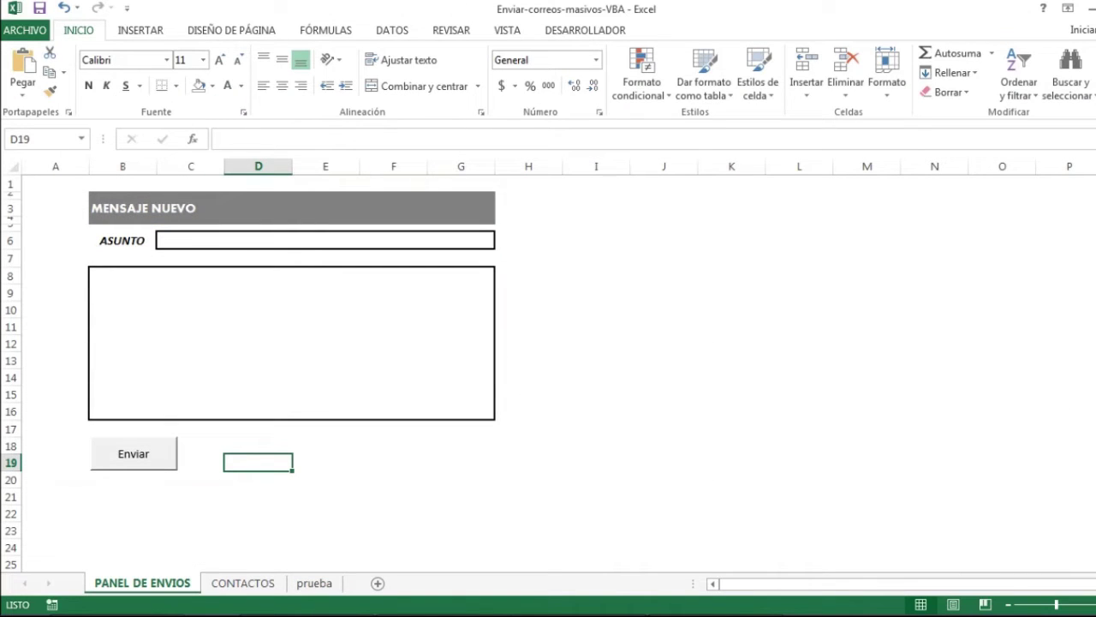
key("alt+F11")
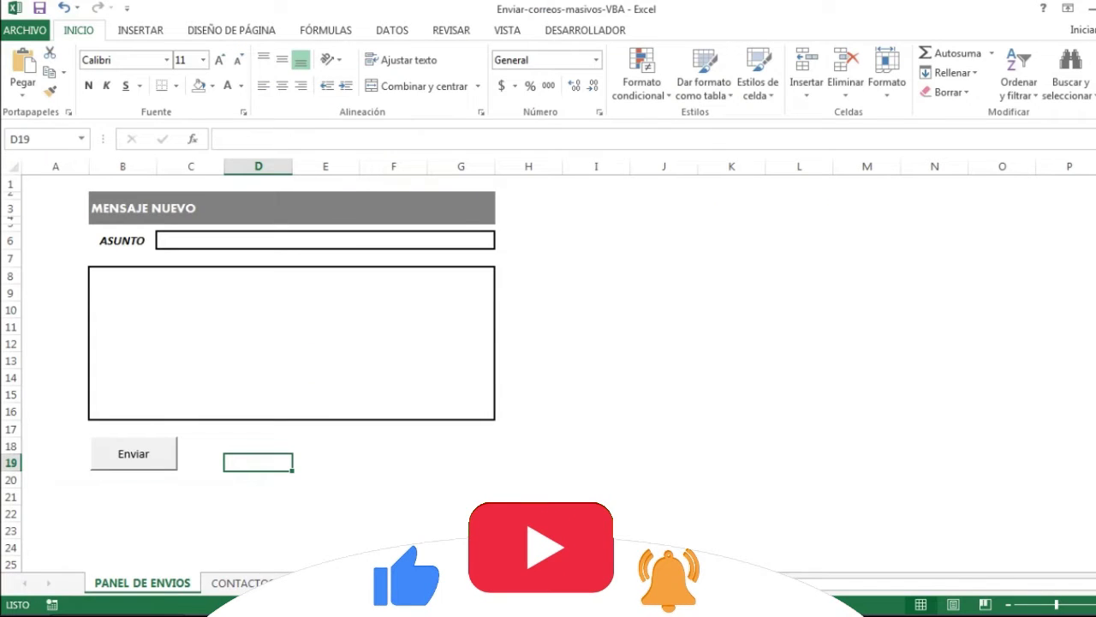
left_click(326, 240)
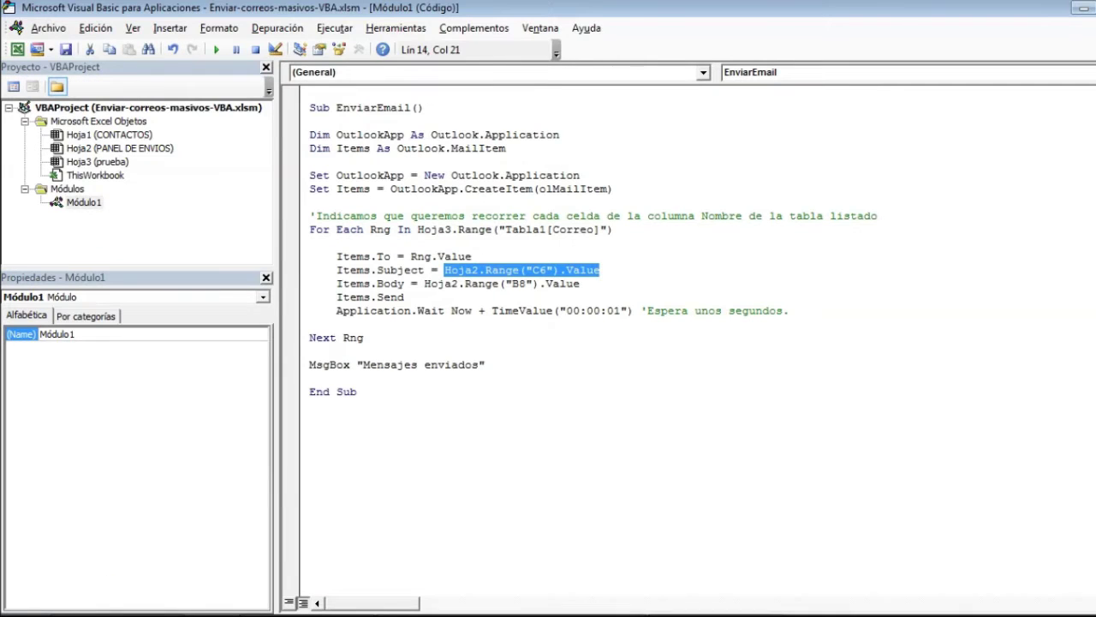
Check the subject's C6 and body's B8 references against the message body cell B8
left_click_drag(377, 270, 411, 270)
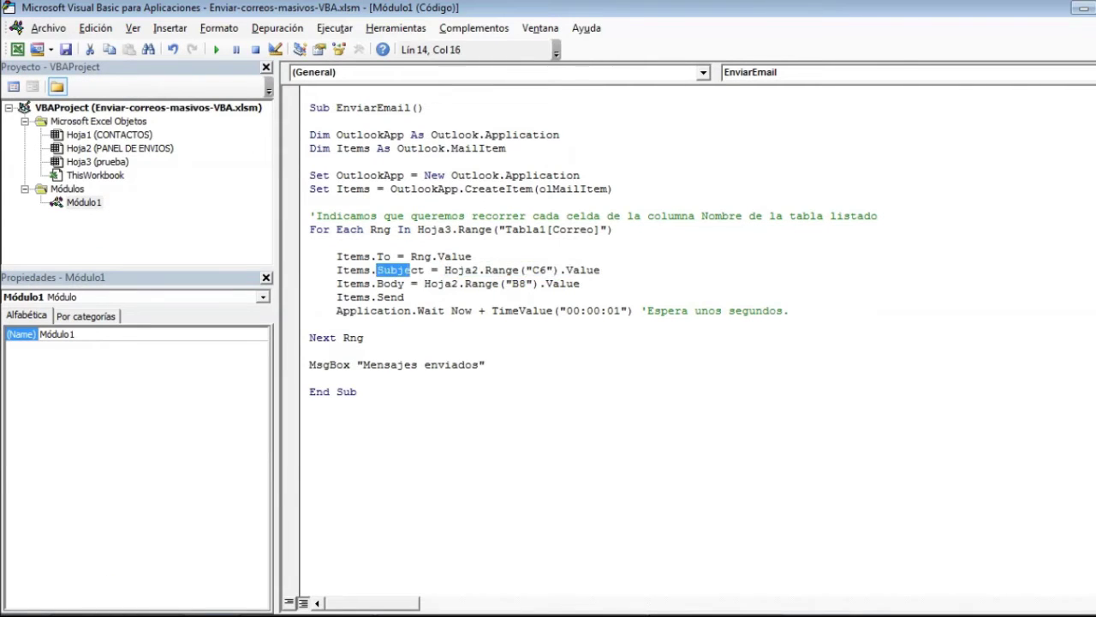
mouse_move(600, 270)
left_mouse_down()
mouse_move(445, 269)
mouse_move(377, 283)
left_mouse_up()
left_click(553, 269)
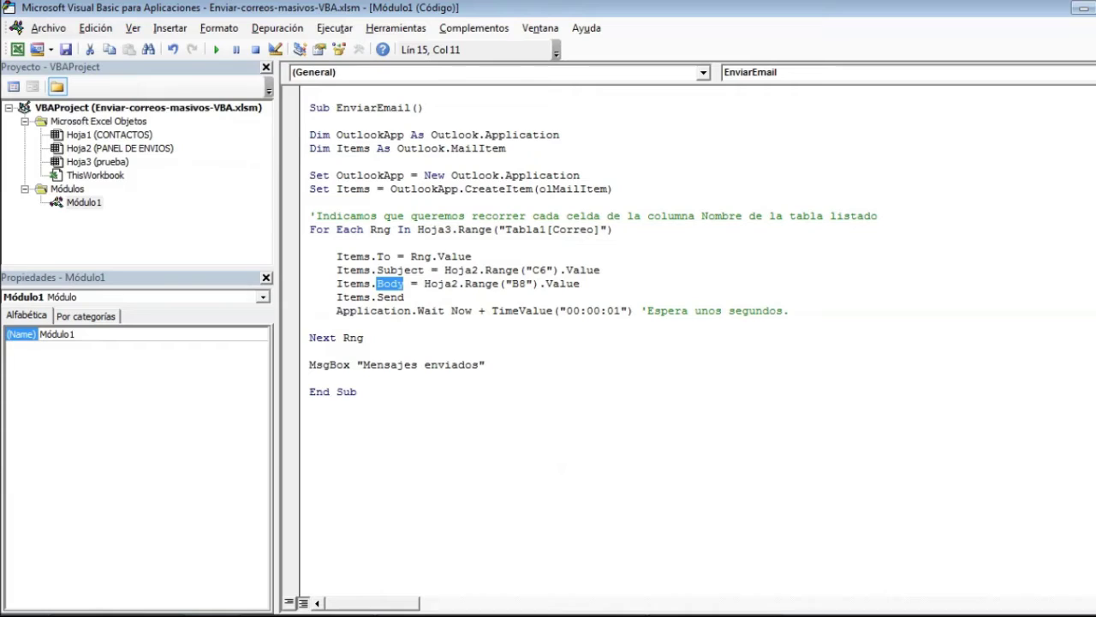
left_click_drag(459, 284, 430, 284)
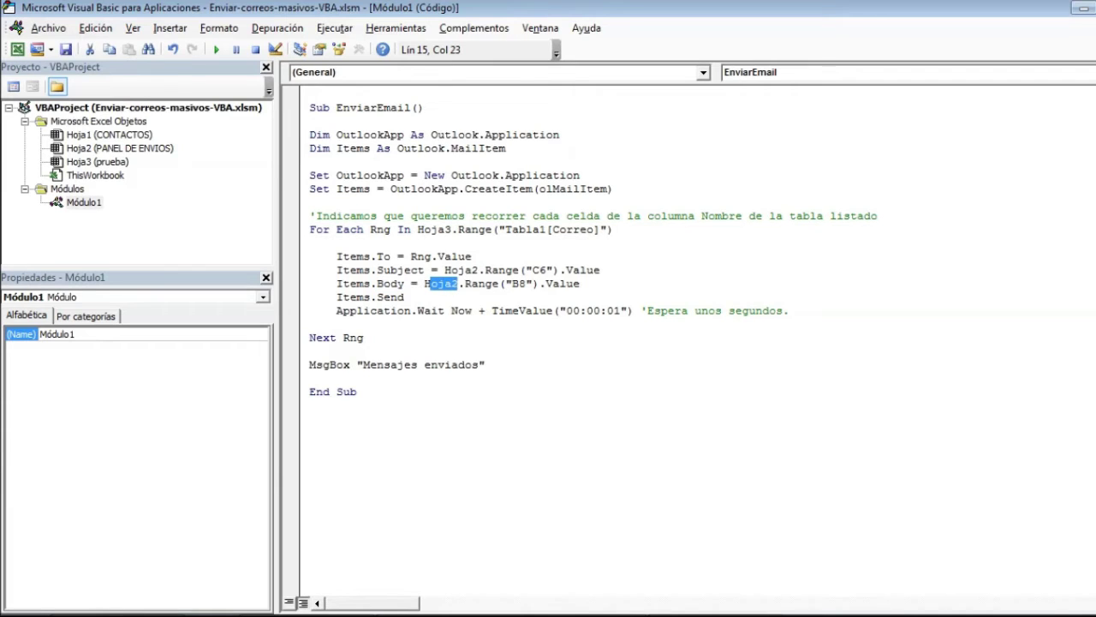
left_click_drag(525, 283, 512, 284)
key("alt+F11")
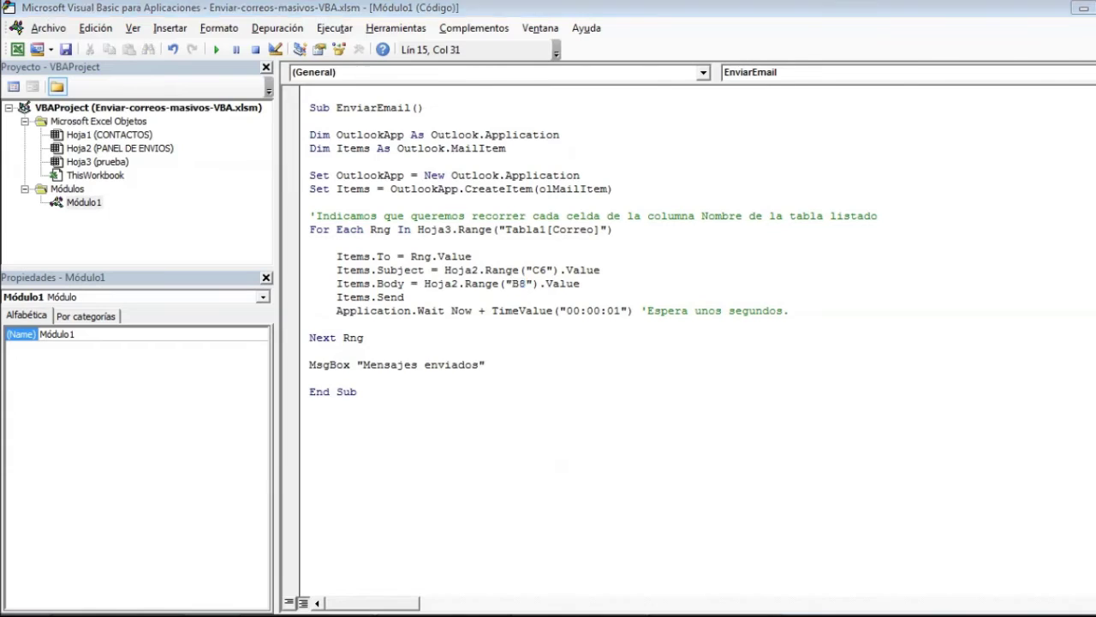
left_click(291, 343)
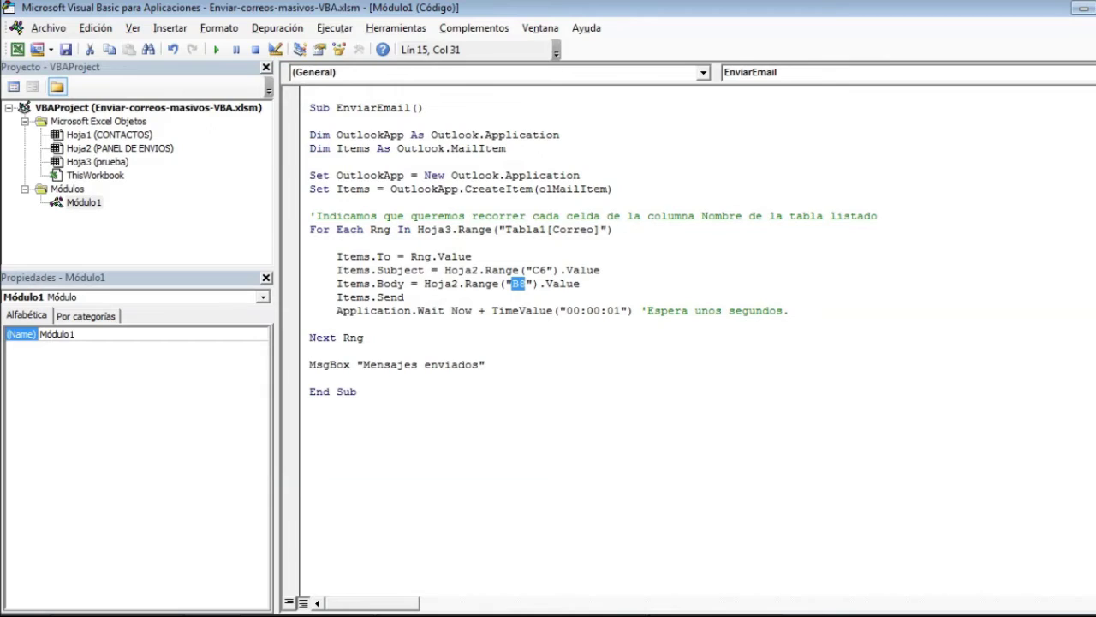
Review Items.Send and the one-second Application.Wait delay of 00:00:01 before Next Rng
left_click_drag(403, 297, 322, 297)
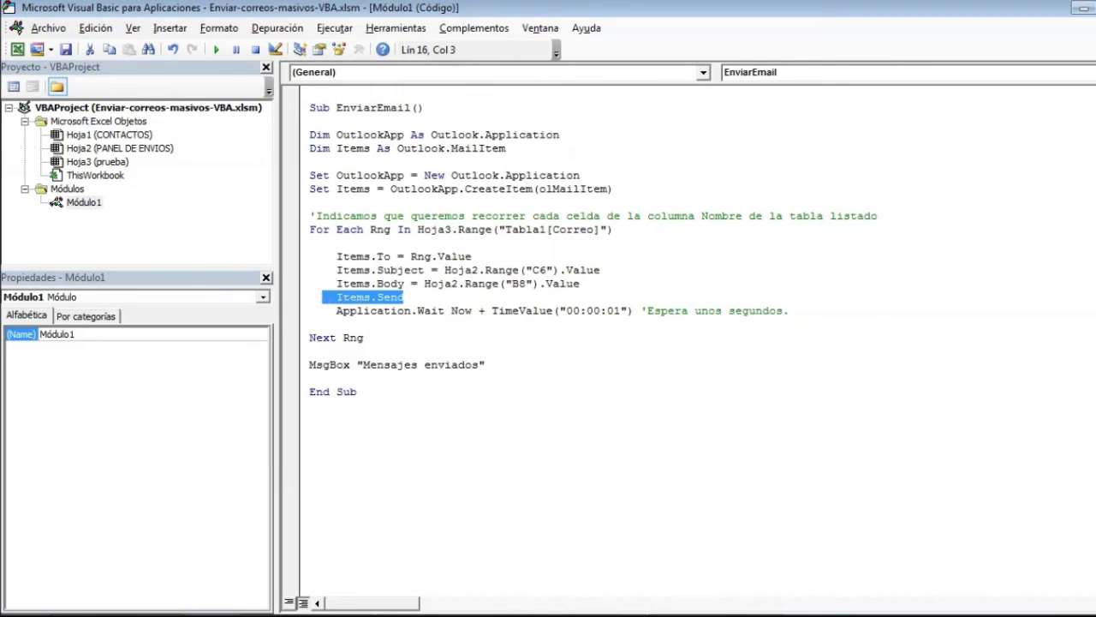
left_click_drag(330, 311, 633, 311)
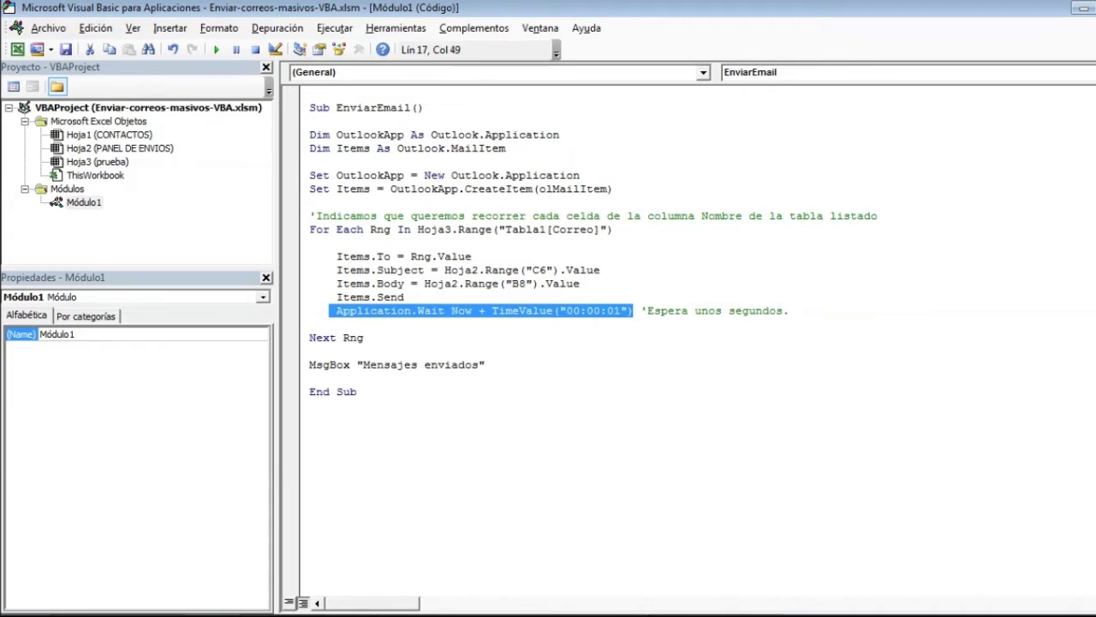
left_click_drag(336, 297, 403, 297)
left_click(365, 338)
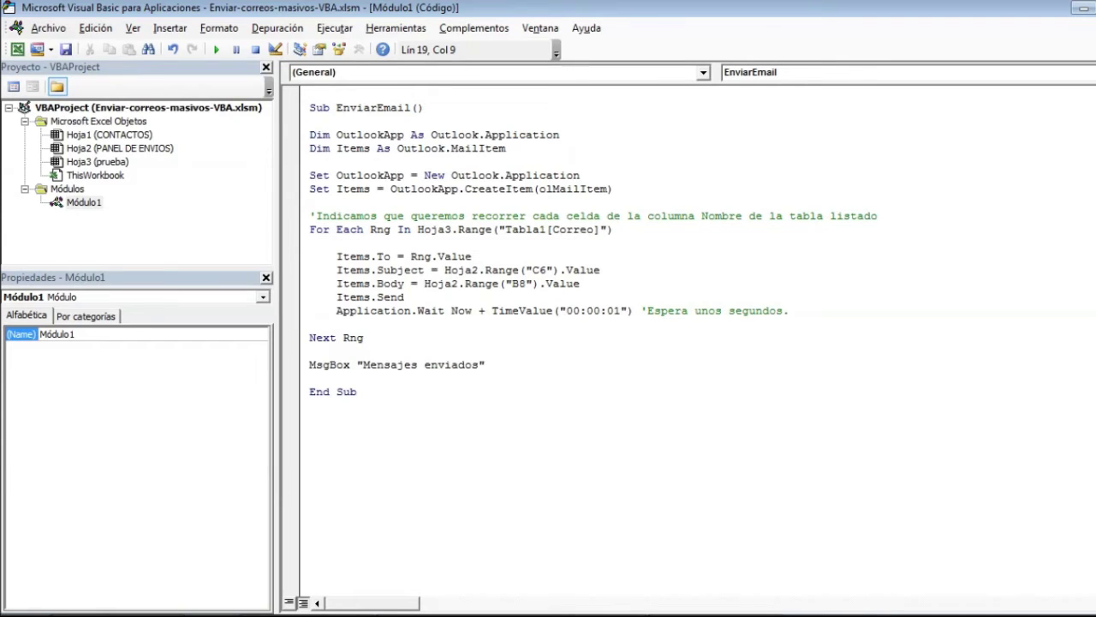
left_click(620, 310)
key("shift+Left")
key("shift+Left")
key("Right")
key("shift+Right")
left_click_drag(363, 337, 309, 229)
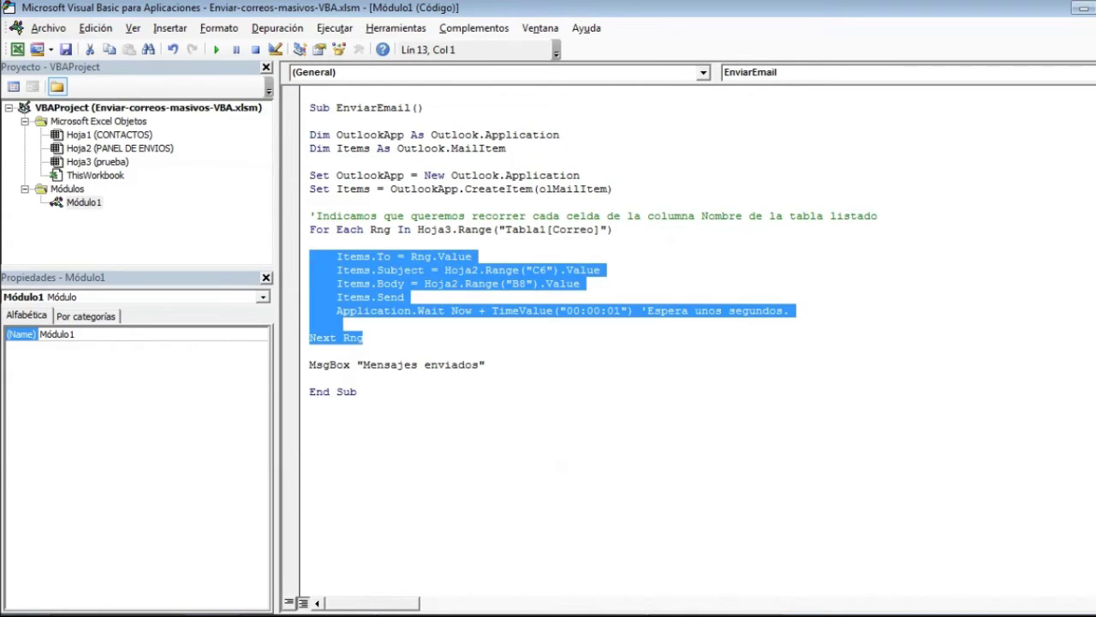
left_click_drag(310, 364, 484, 365)
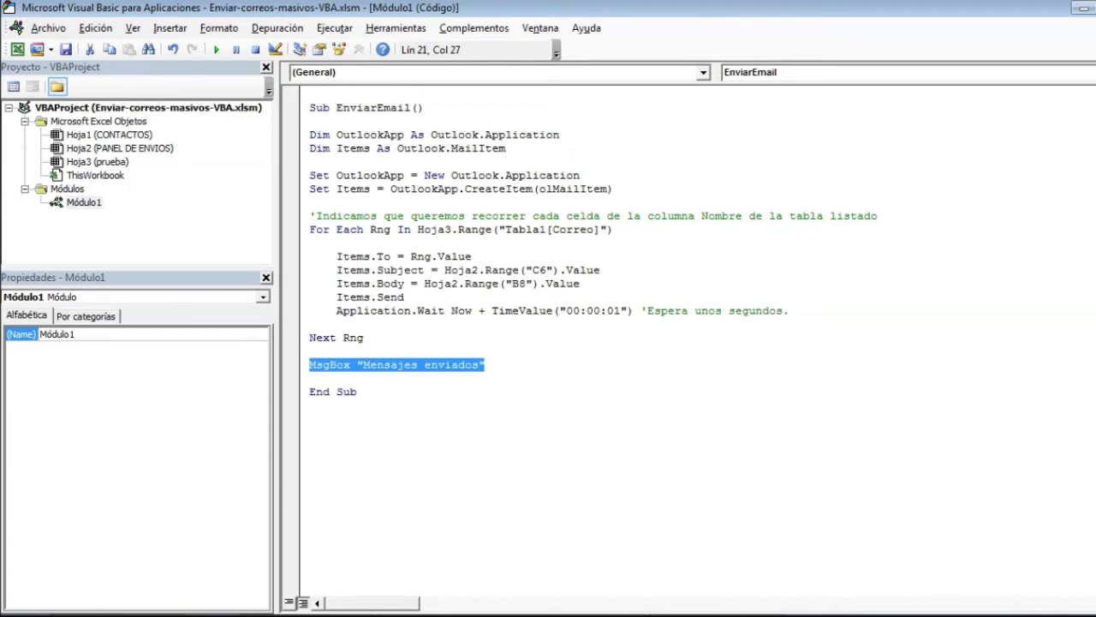
left_click(310, 351)
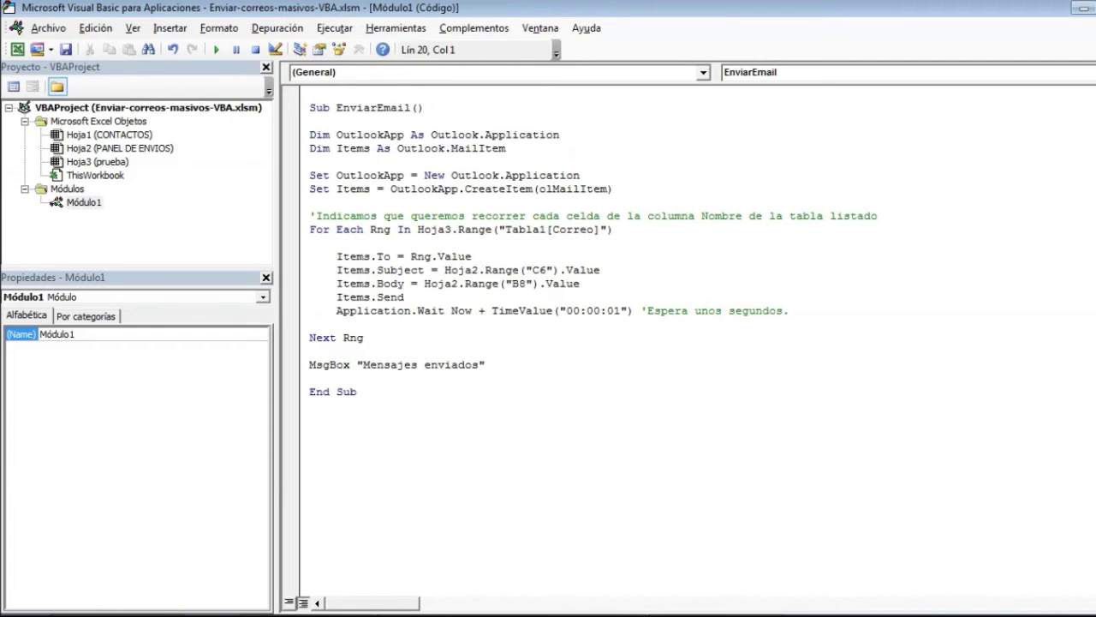
left_click_drag(337, 269, 600, 270)
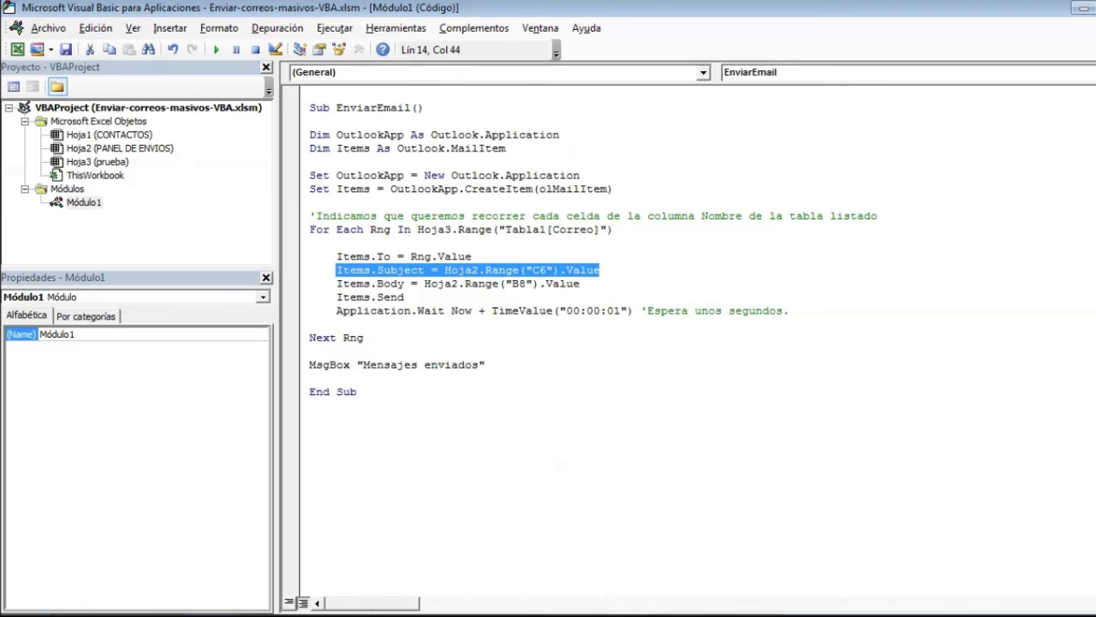
left_click_drag(600, 270, 445, 270)
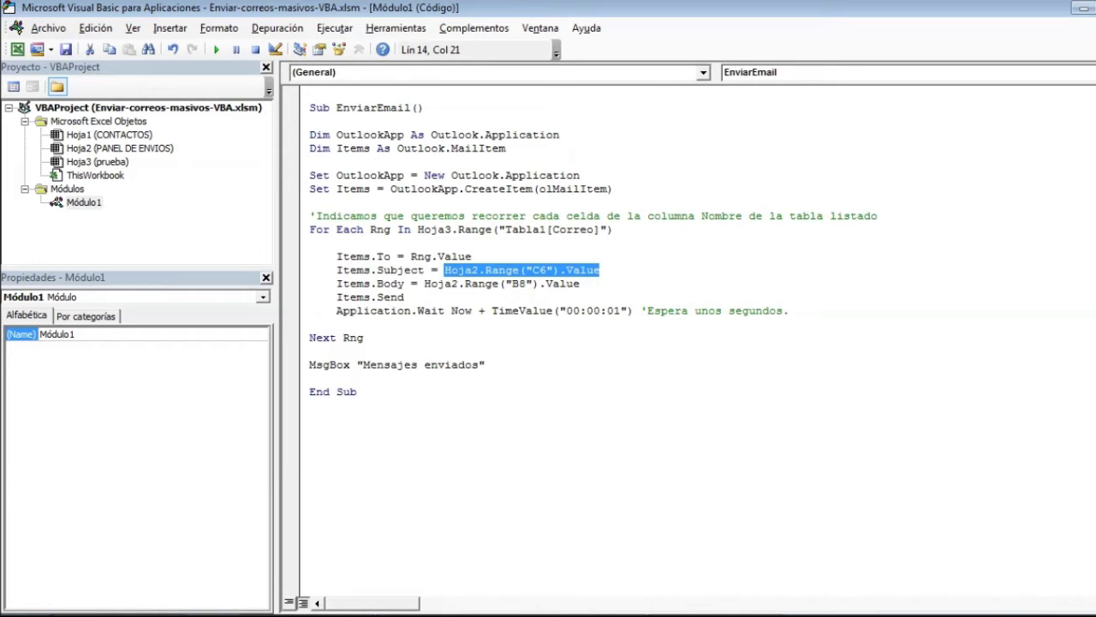
left_click_drag(580, 284, 418, 283)
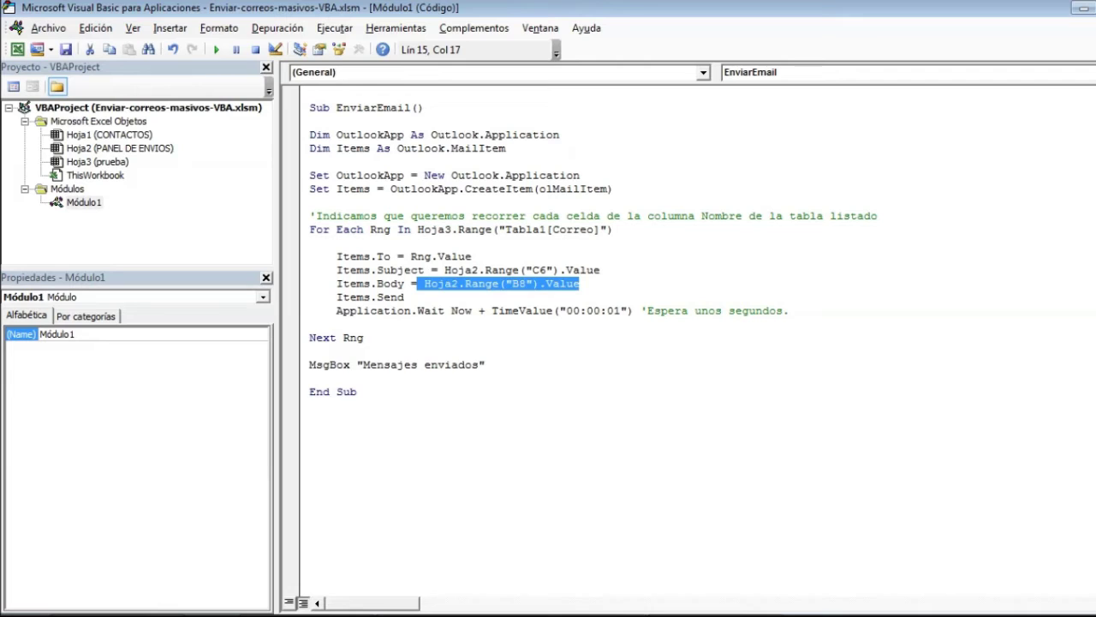
left_click(486, 364)
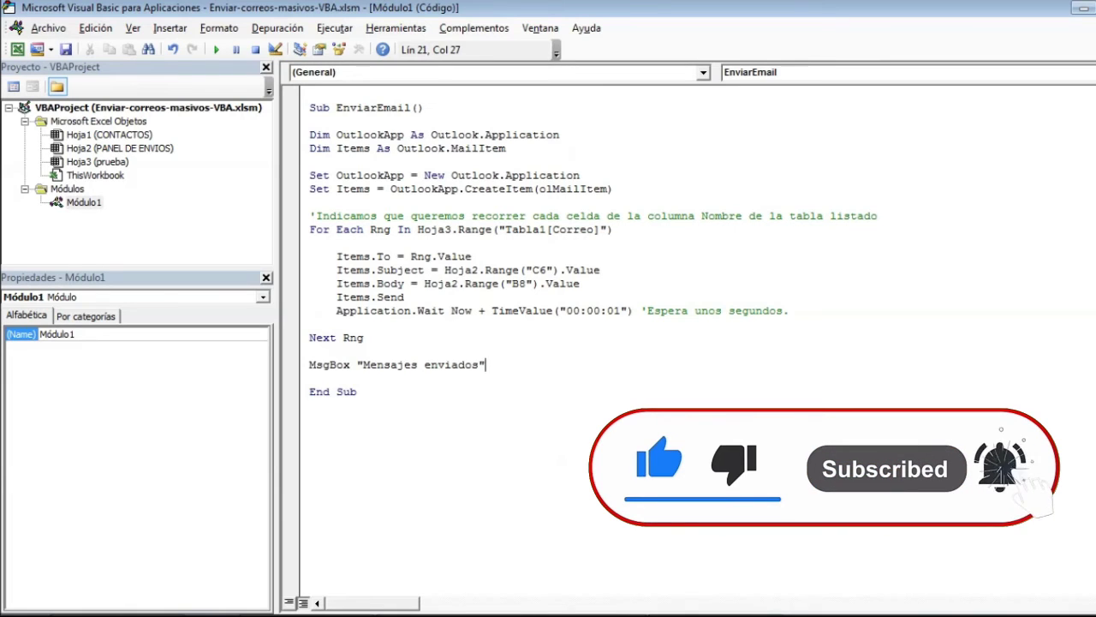
left_click(310, 404)
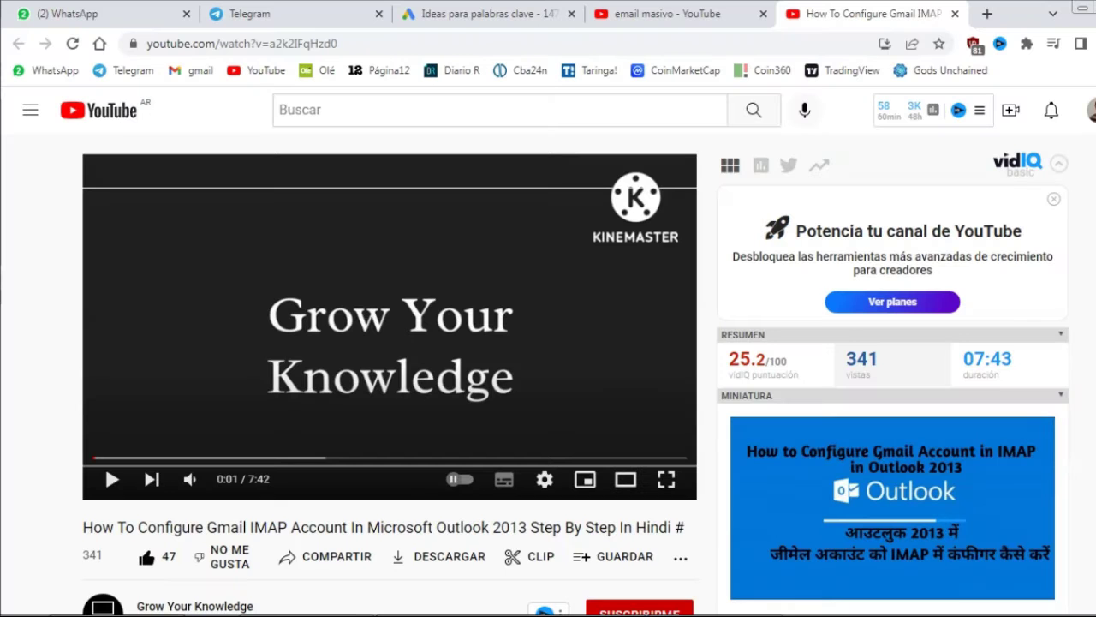
Play the Gmail IMAP tutorial, skip ahead to about 1:01 and mute it
key("space")
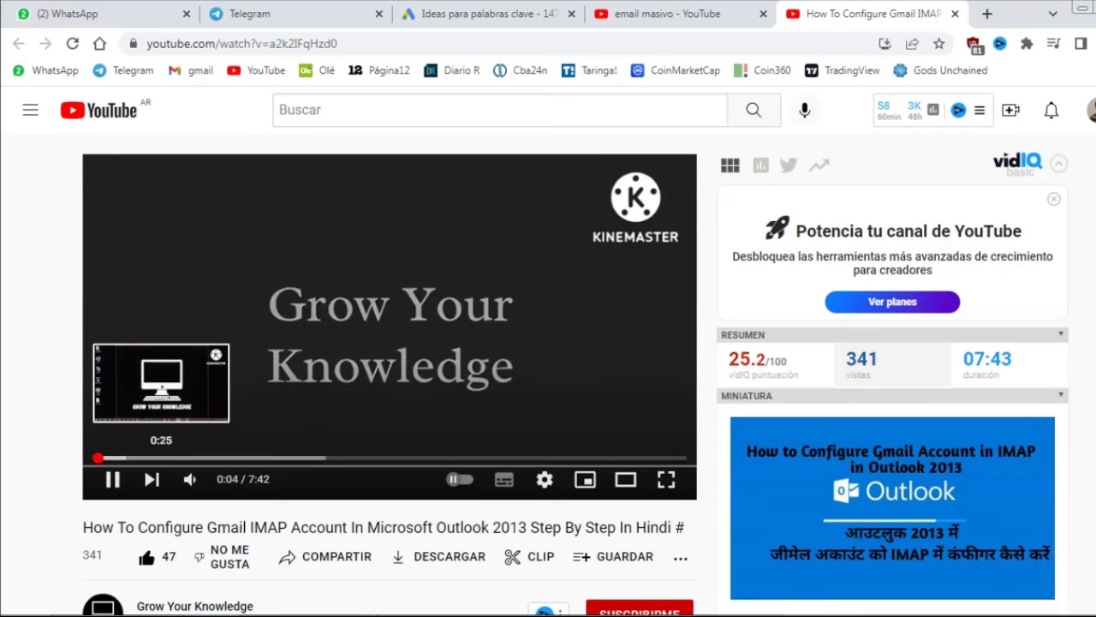
left_click(136, 458)
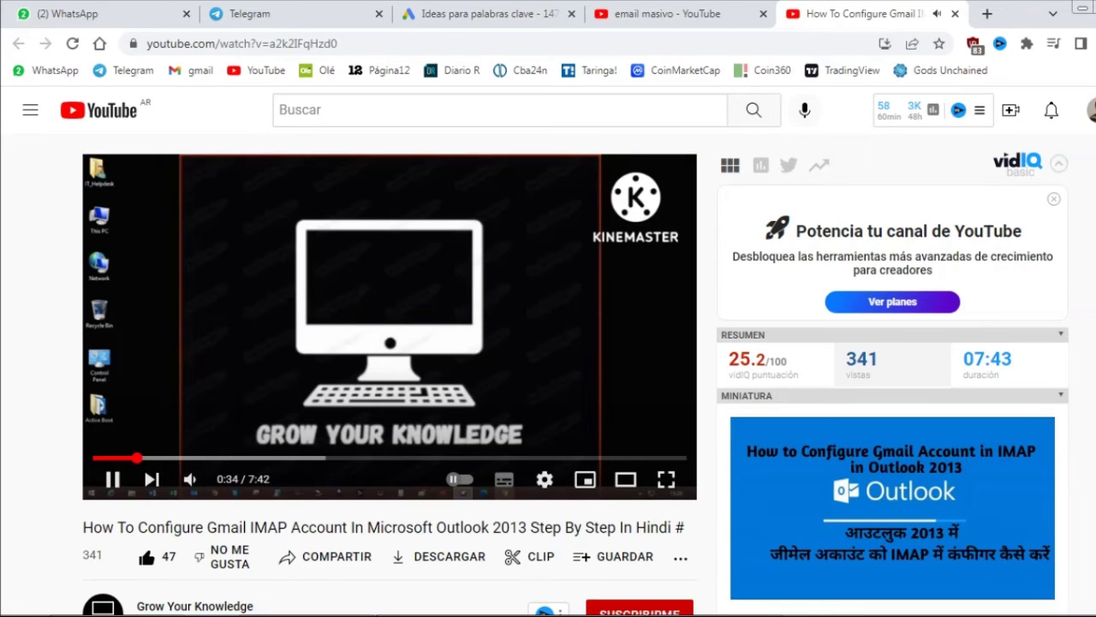
left_click(172, 459)
left_click(191, 479)
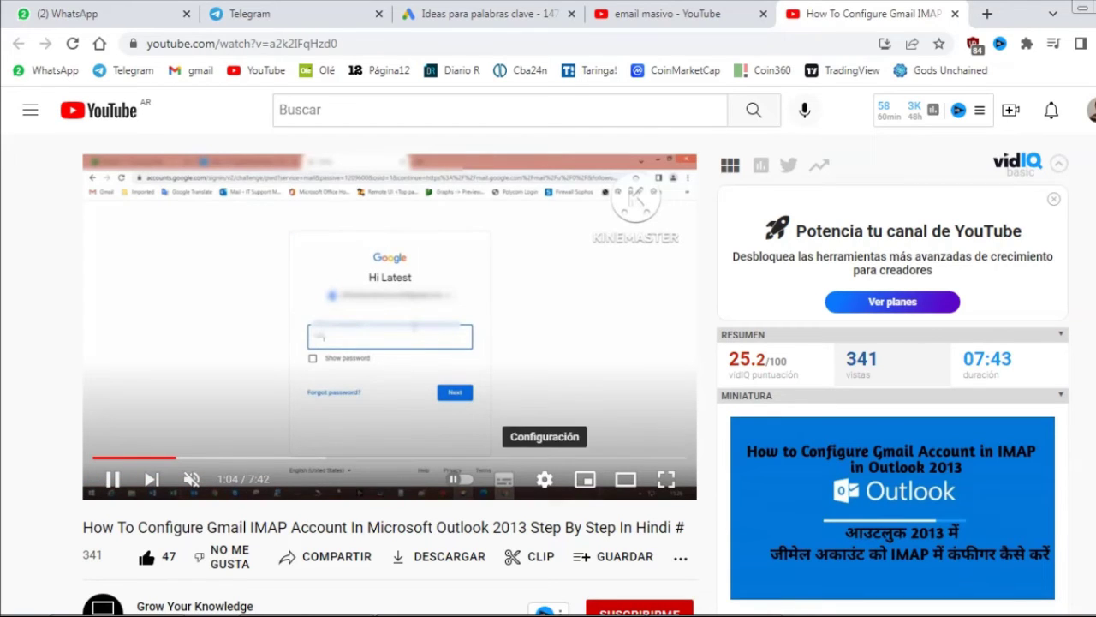
Set the video's playback speed to 2, then return to the CONTACTOS sheet
left_click(545, 479)
left_click(487, 389)
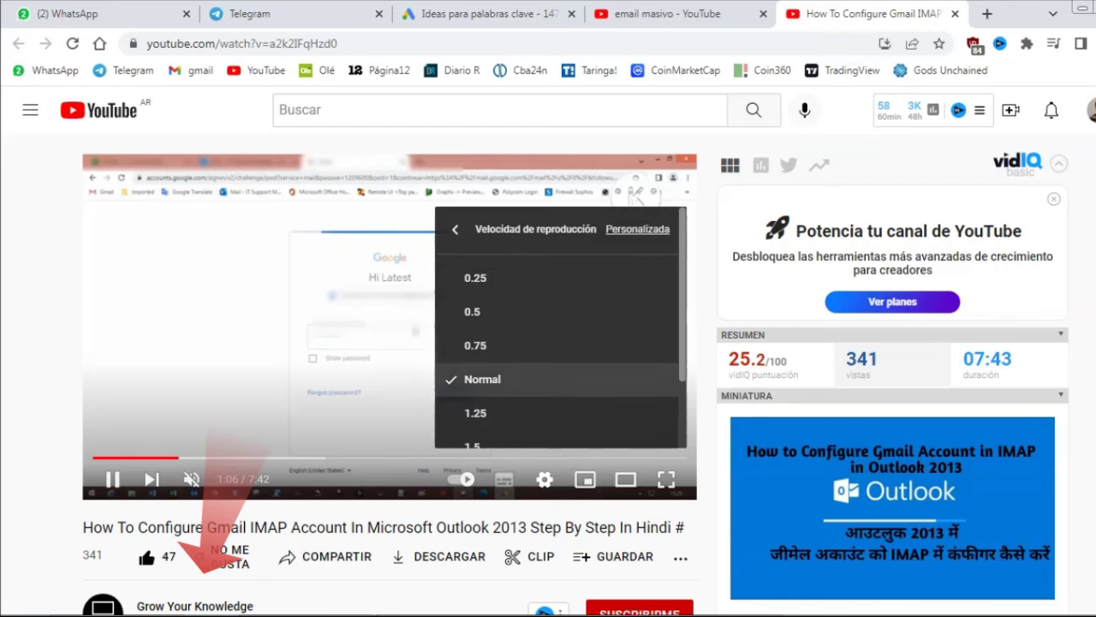
scroll(557, 386, "down", 2)
left_click(514, 423)
left_click(545, 479)
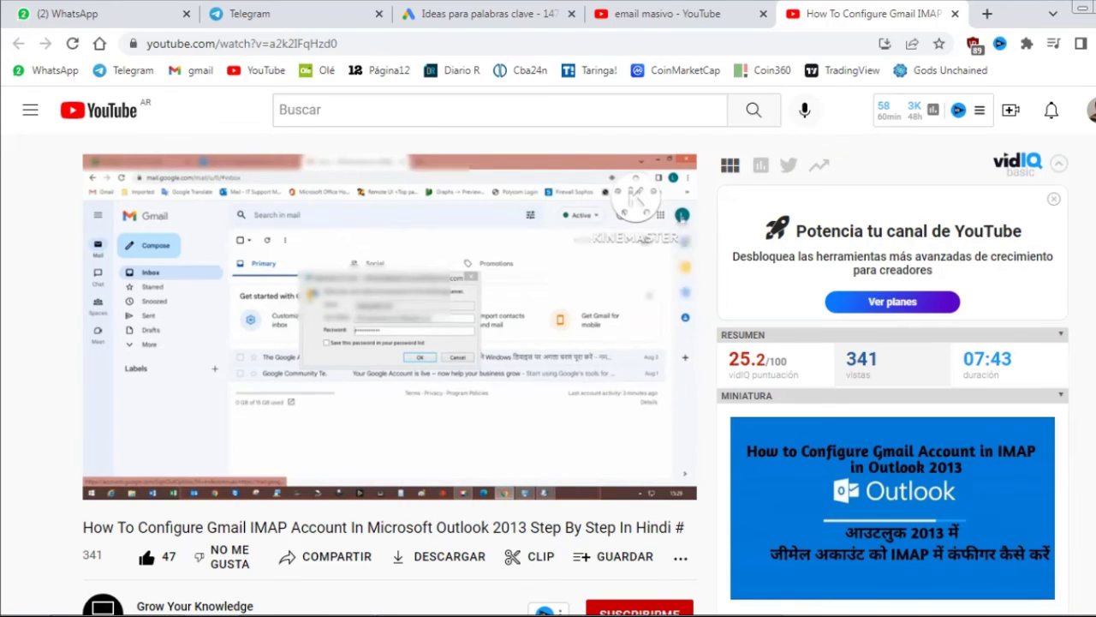
mouse_move(573, 458)
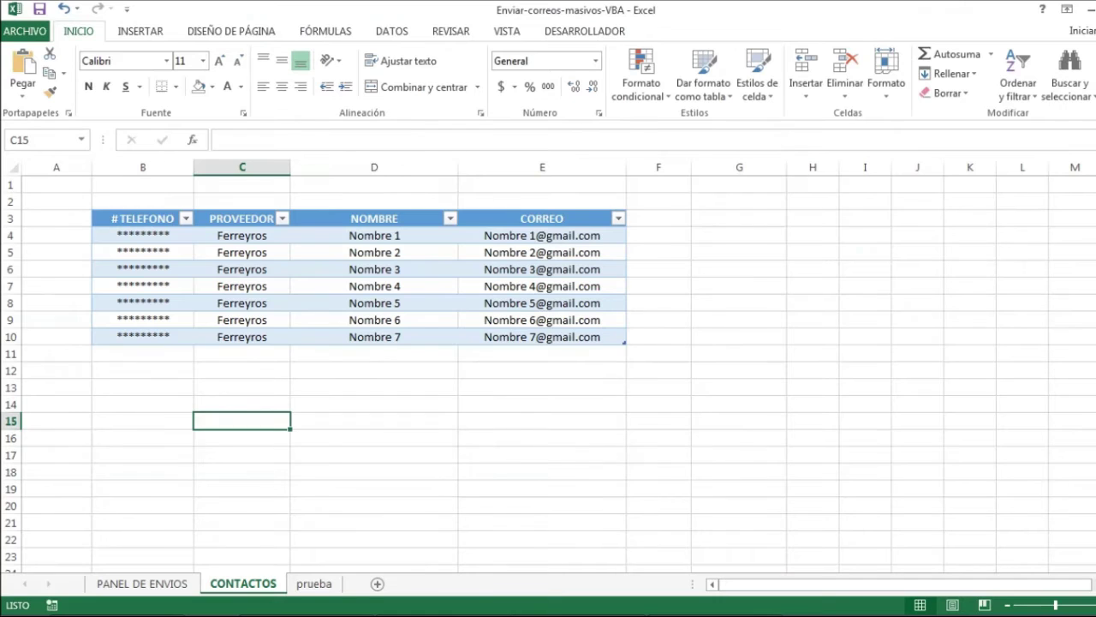
left_click(542, 403)
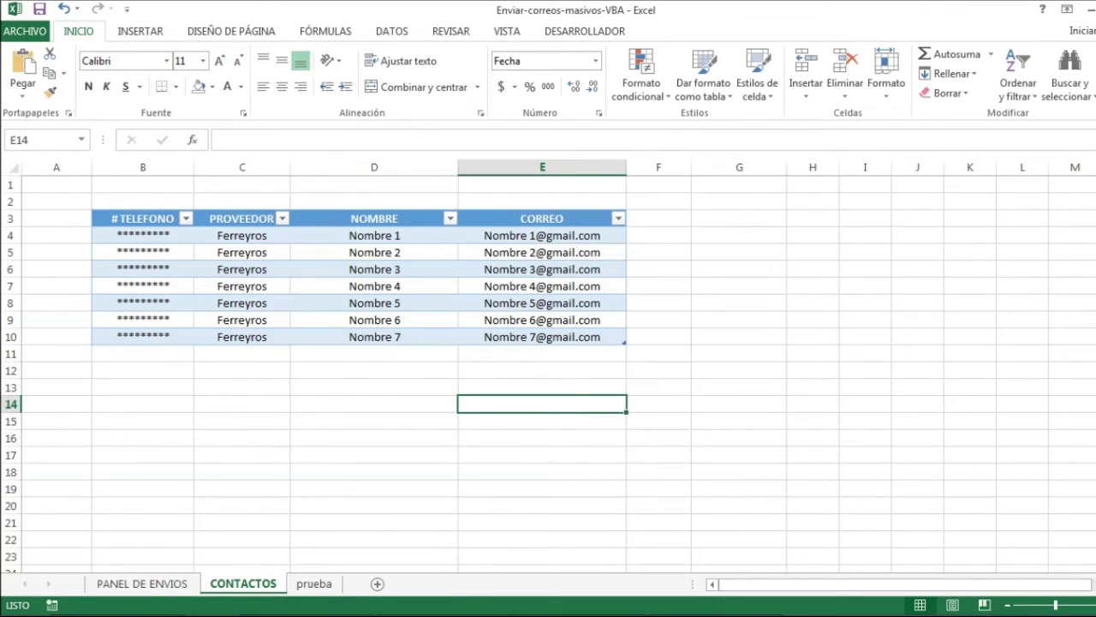
Enable Desarrollador through Personalizar la cinta de opciones and display the DESARROLLADOR tab
right_click(444, 107)
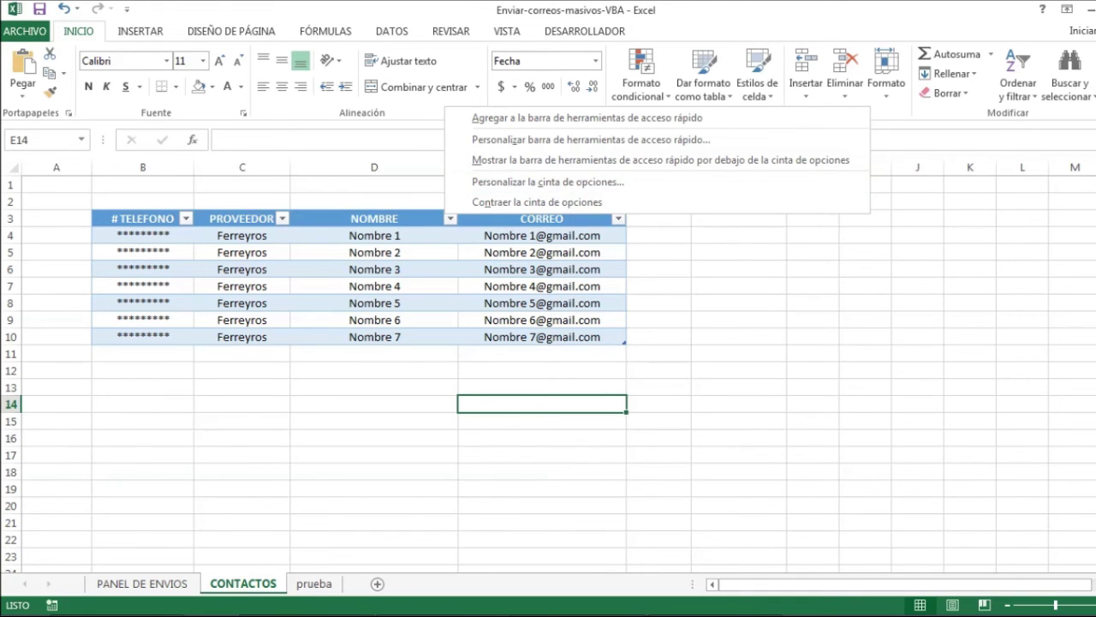
left_click(548, 181)
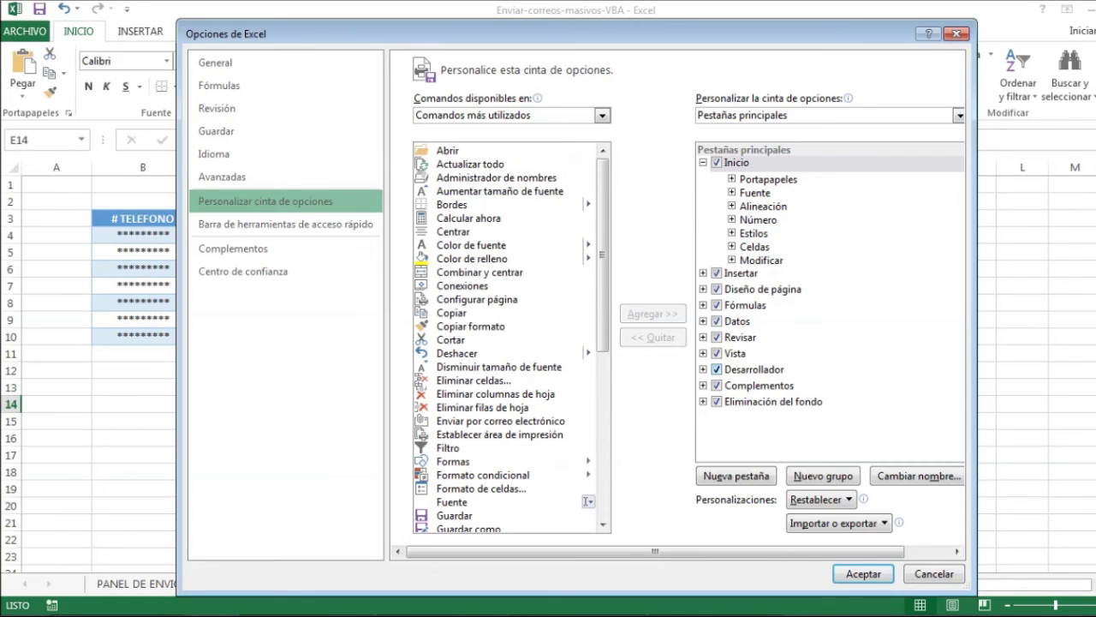
left_click(863, 574)
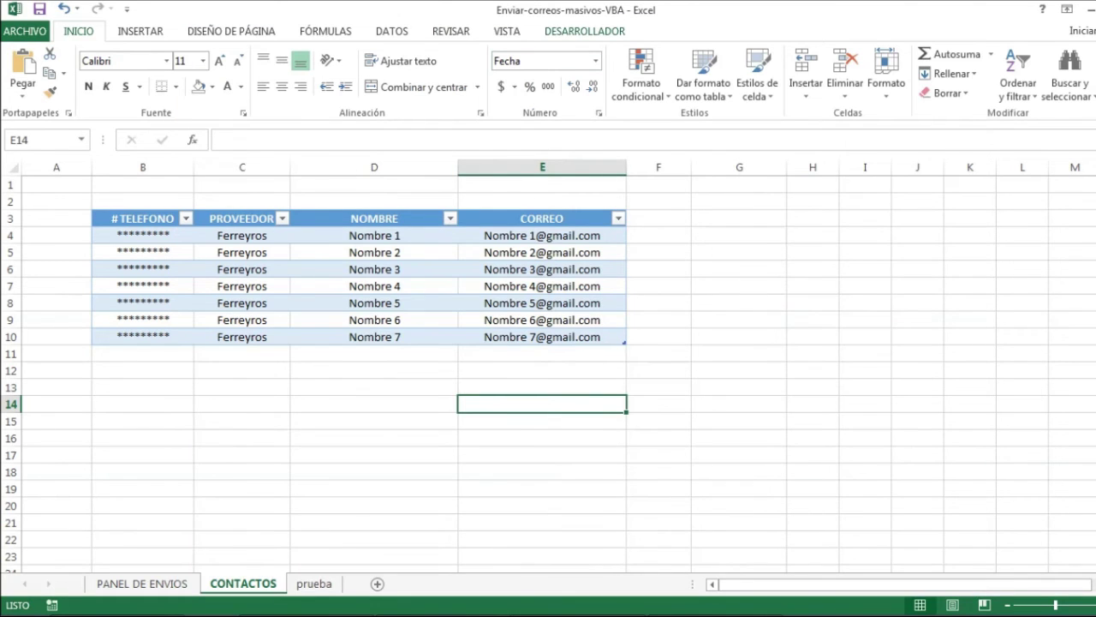
left_click(584, 30)
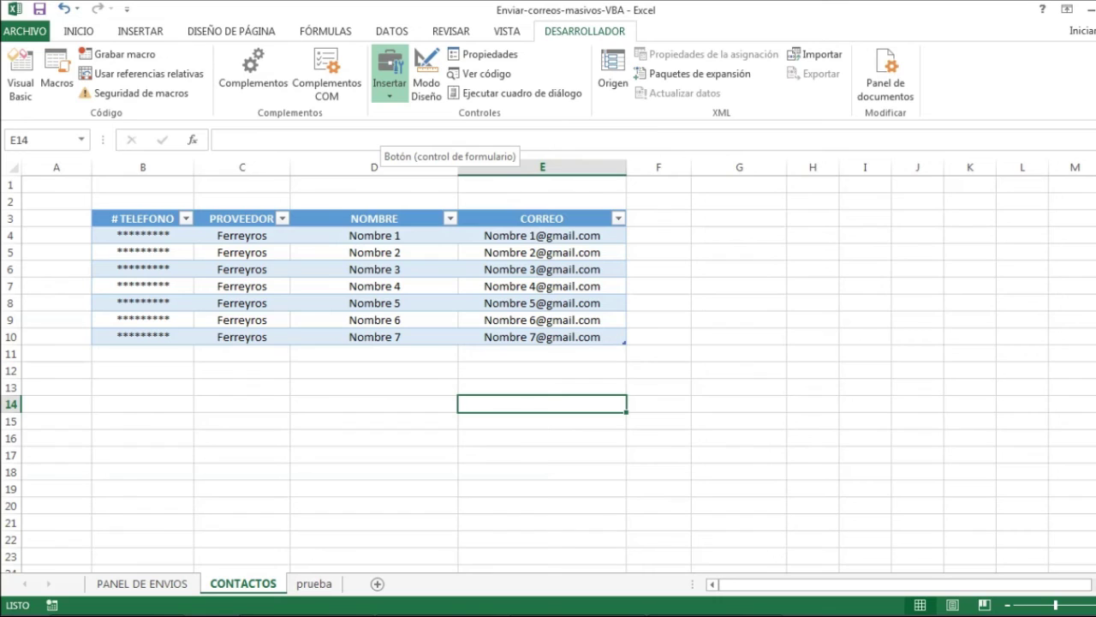
Draw a form button (Botón 3) under the contacts table and assign it the EnviarEmail macro
left_click(382, 130)
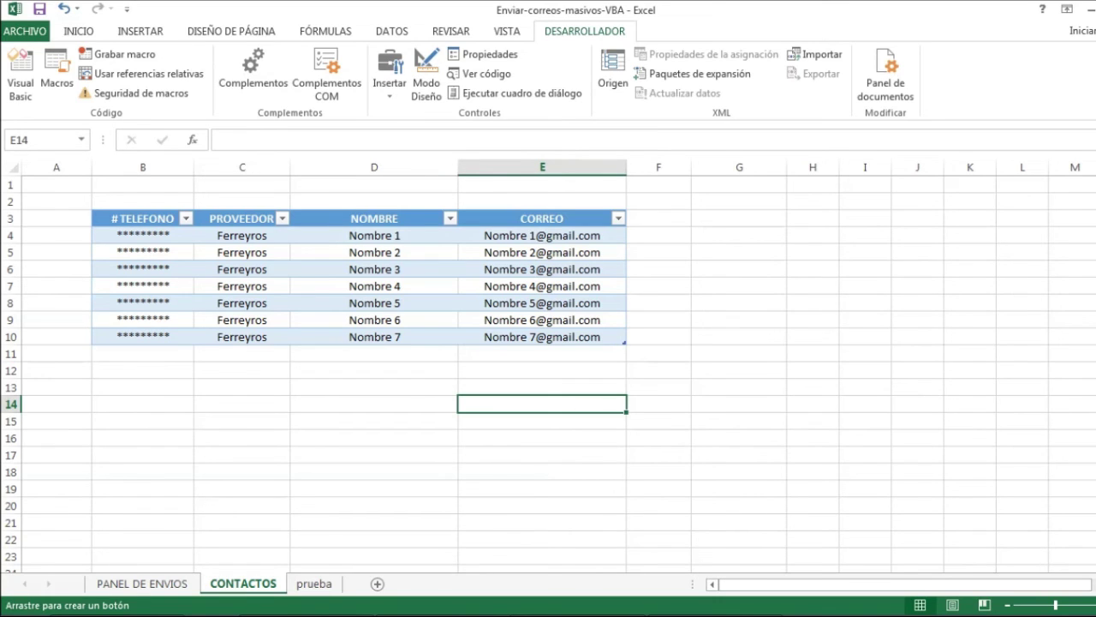
left_click_drag(245, 371, 319, 419)
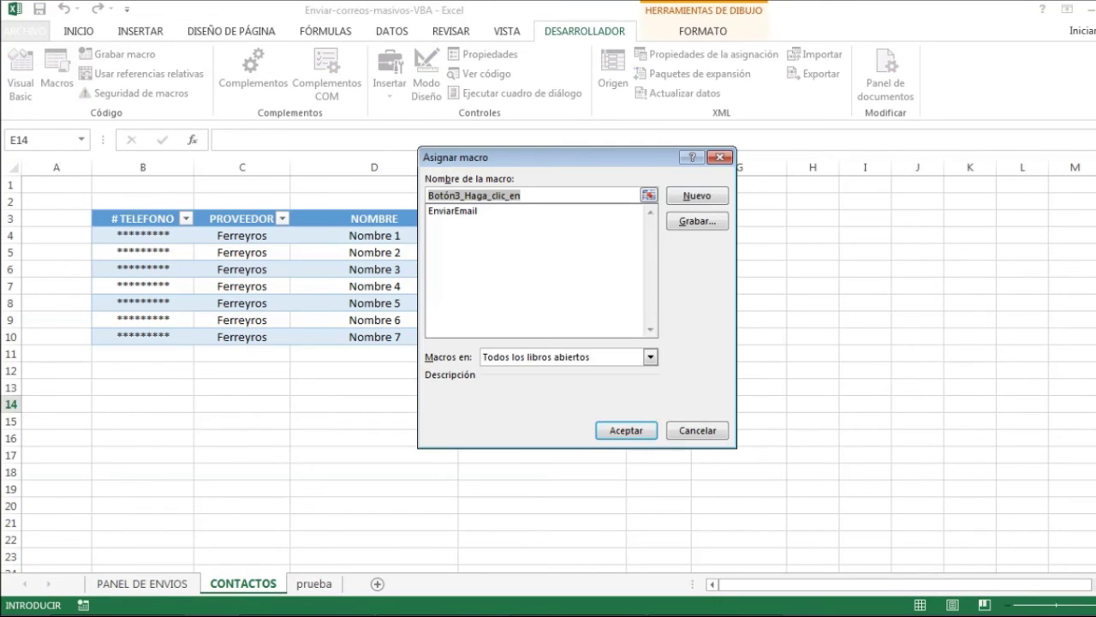
left_click(452, 211)
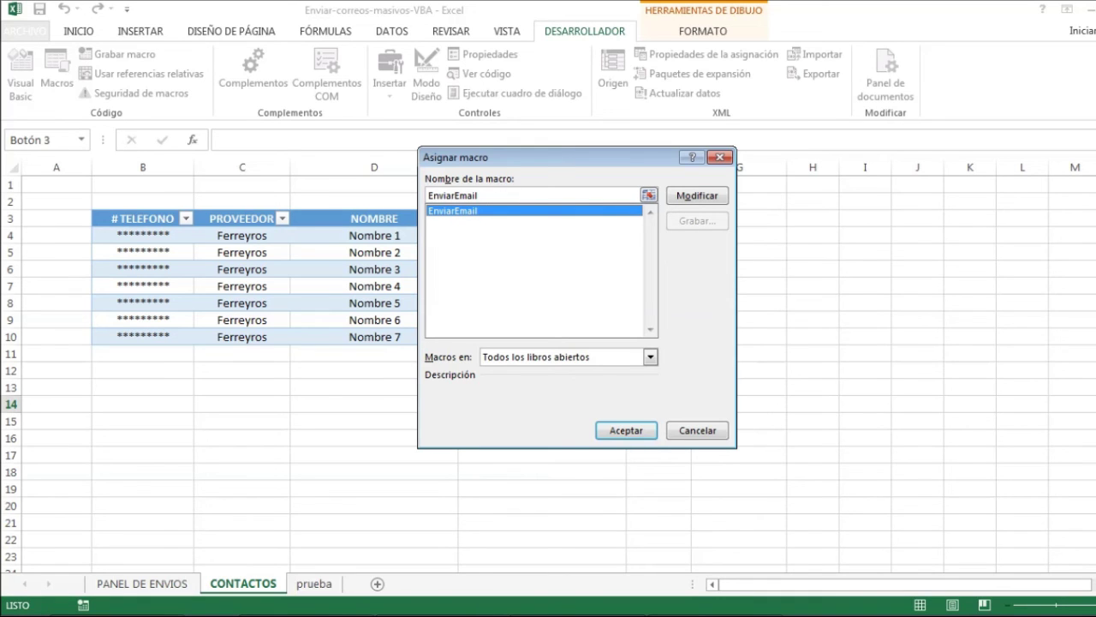
key("Return")
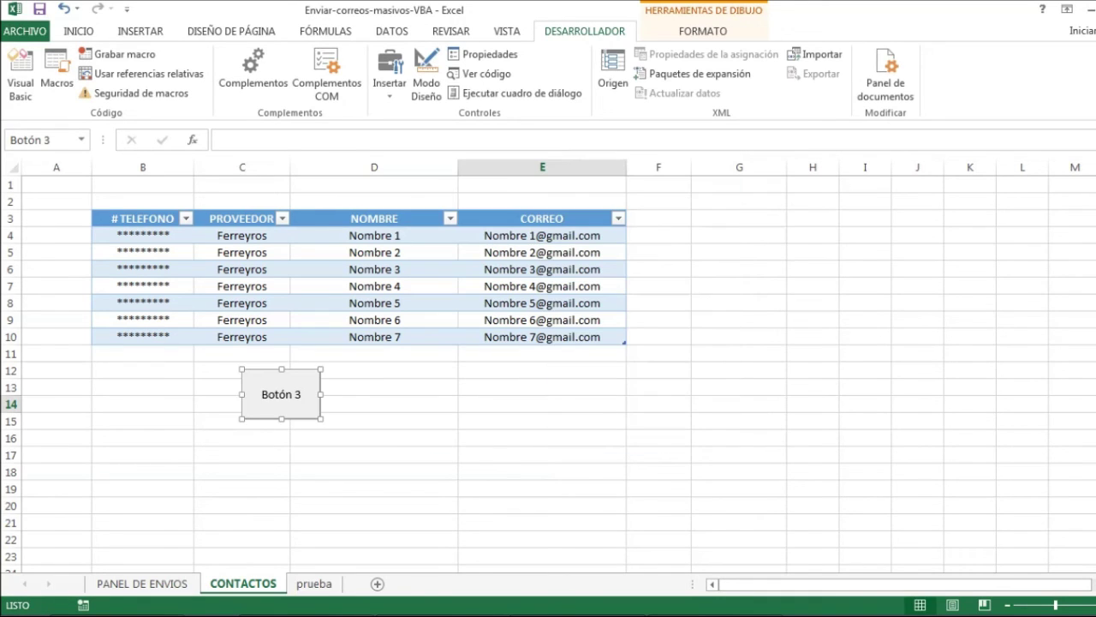
left_click(375, 437)
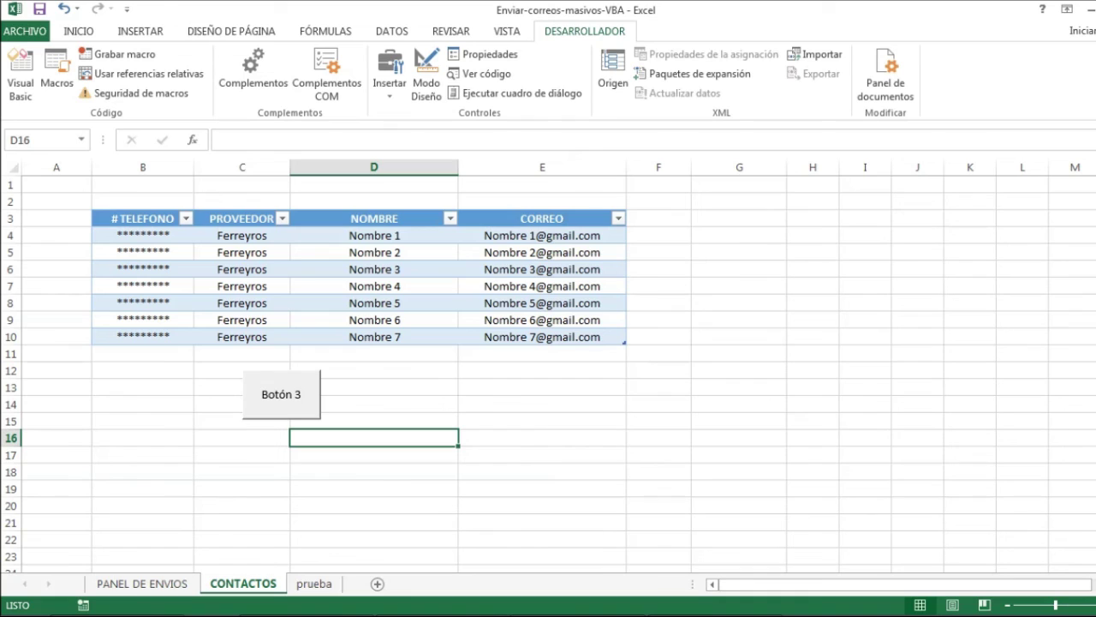
left_click(142, 235)
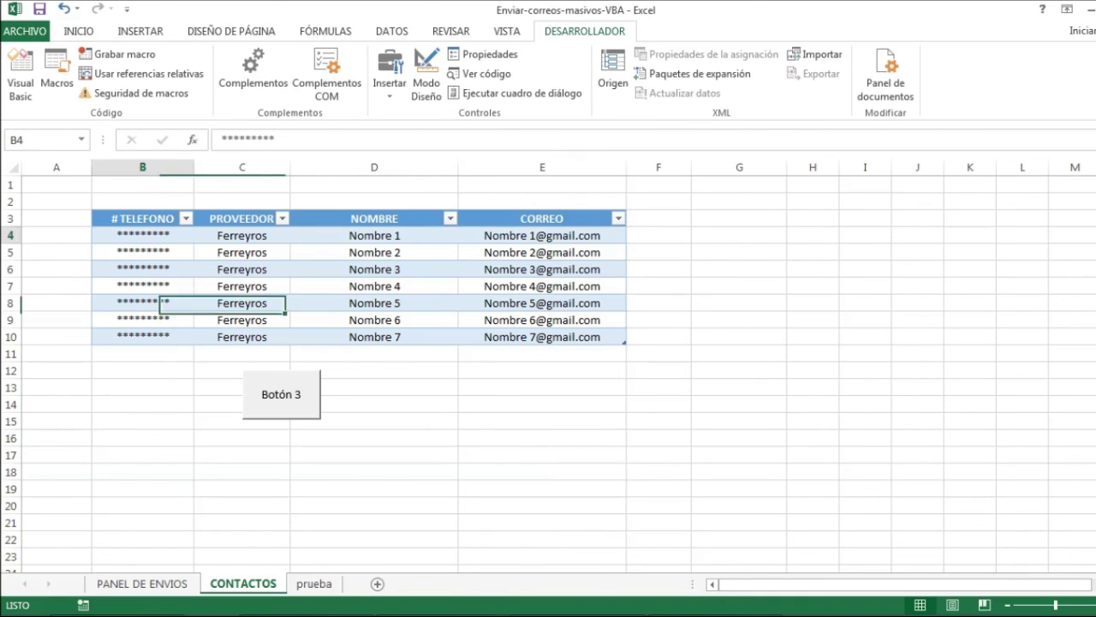
key("Down")
key("Down")
key("Down")
key("Down")
key("Down")
key("Down")
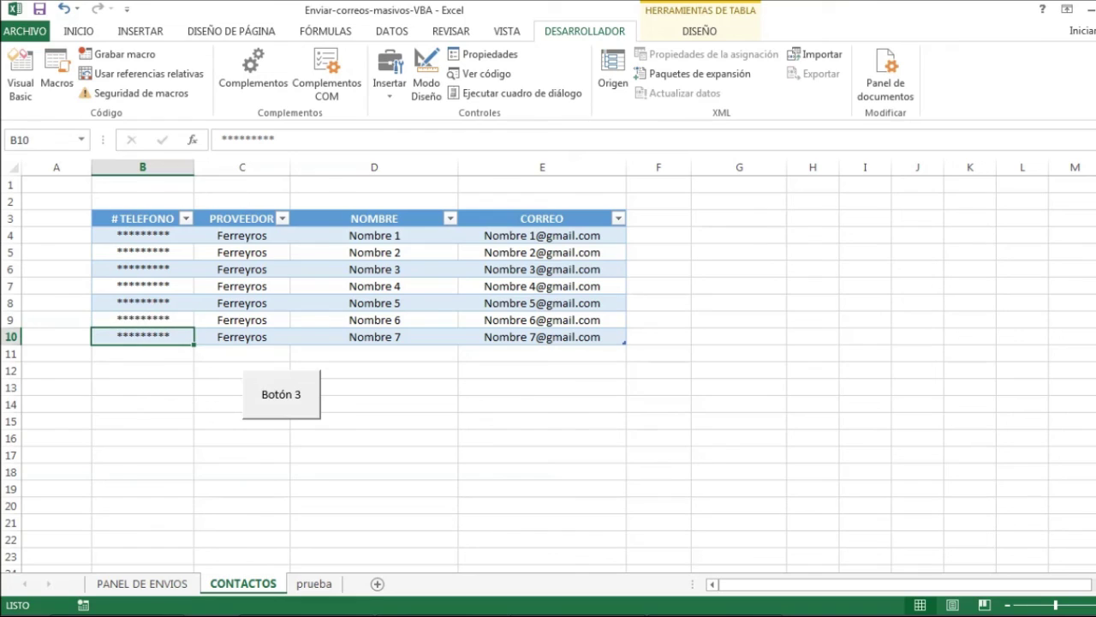
left_click(142, 235)
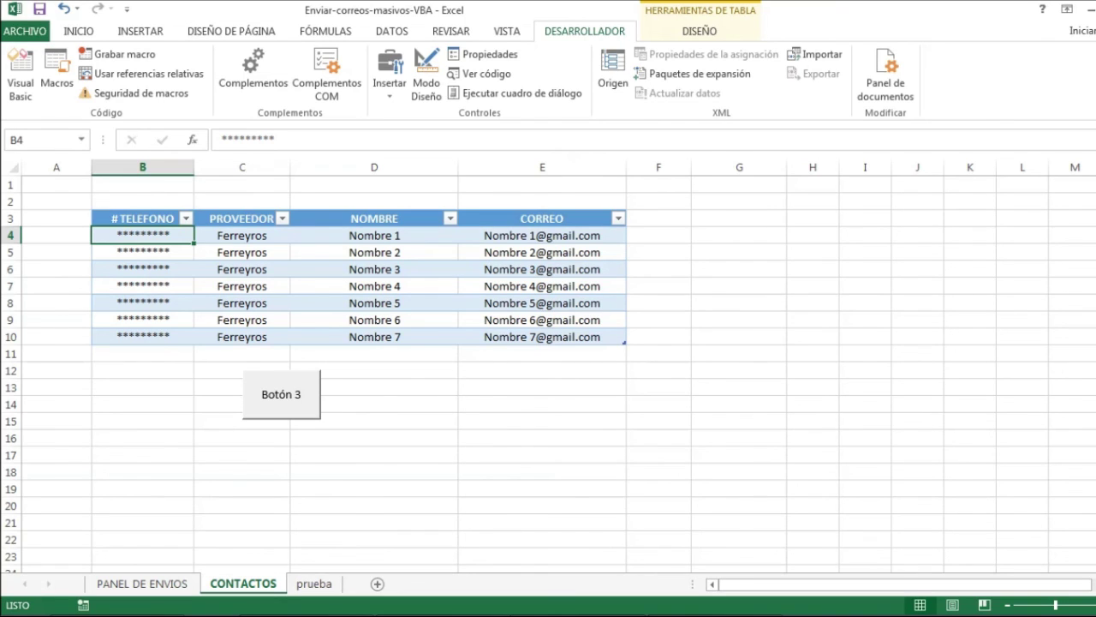
left_click(390, 388)
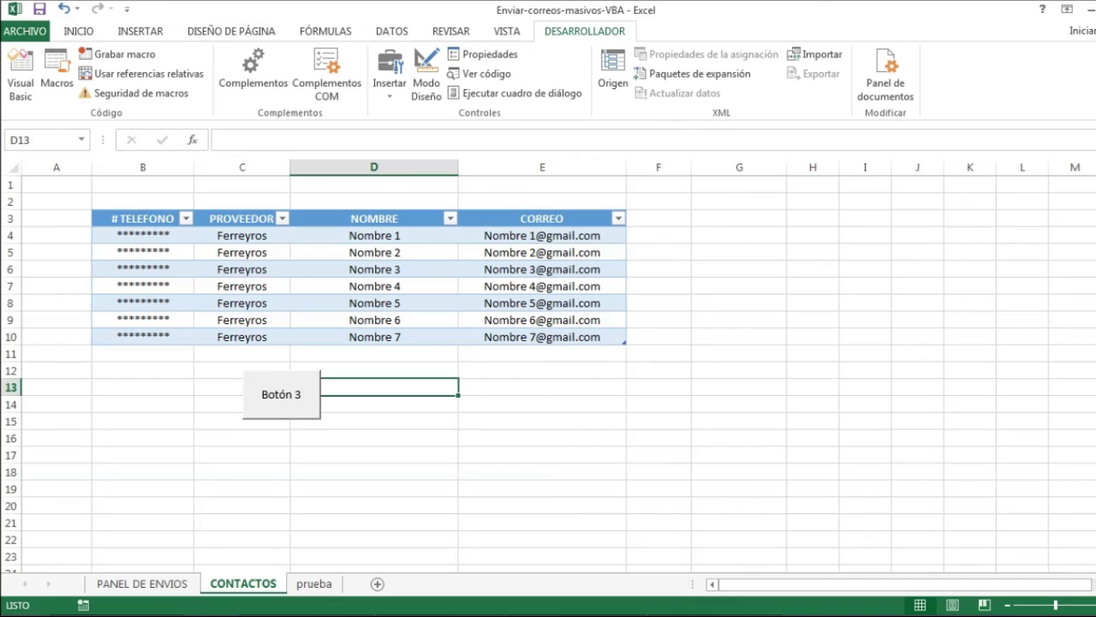
left_click(142, 252)
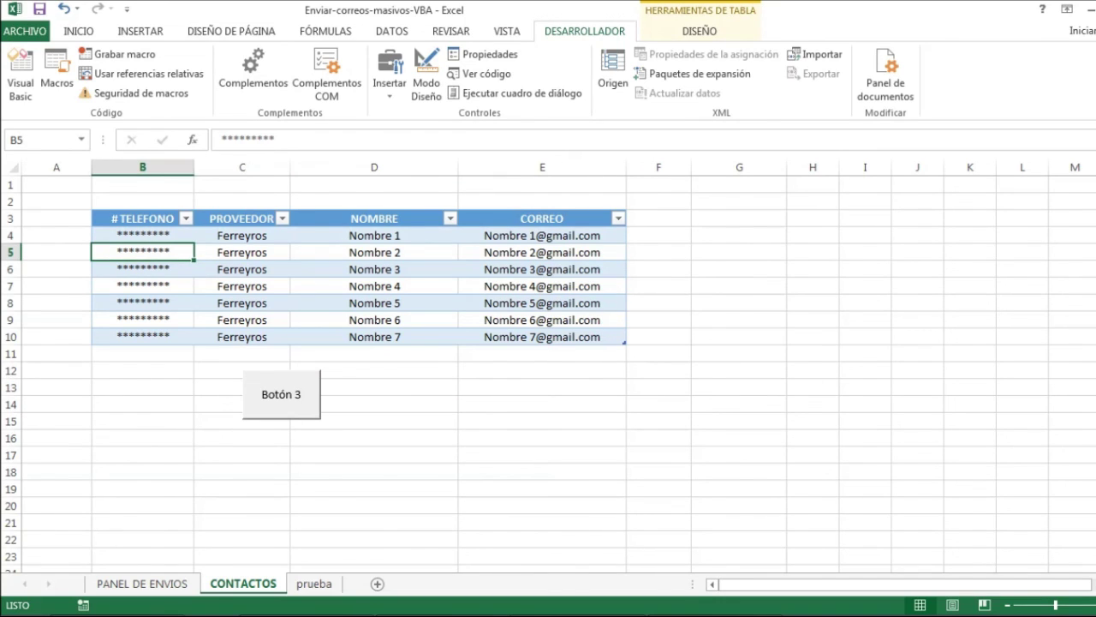
key("Down")
key("Down")
key("Down")
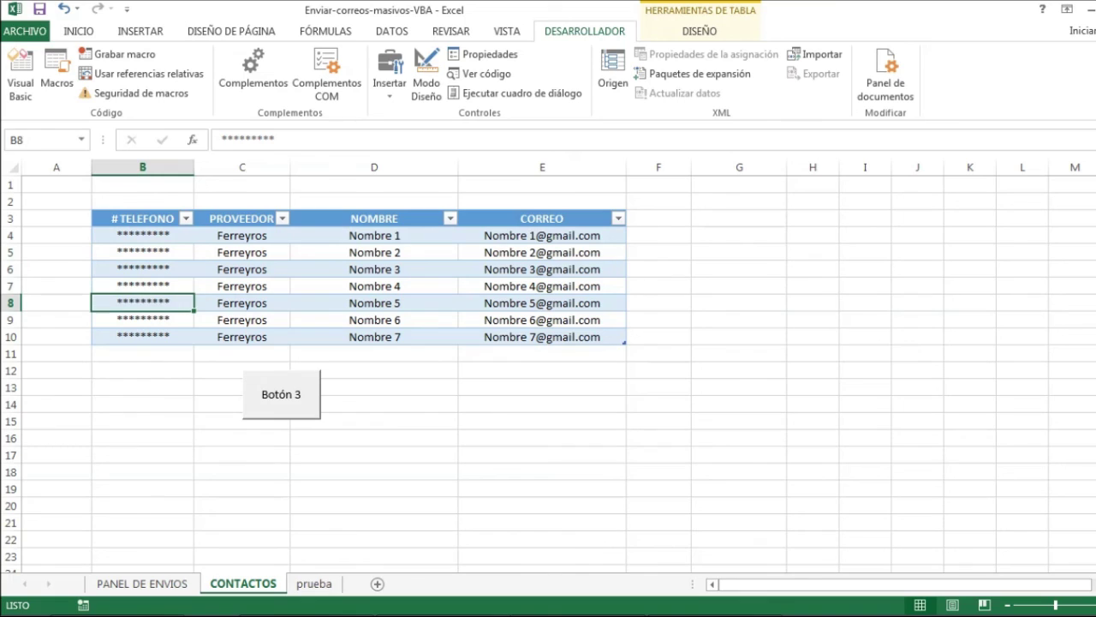
left_click(374, 404)
key("Up")
key("Right")
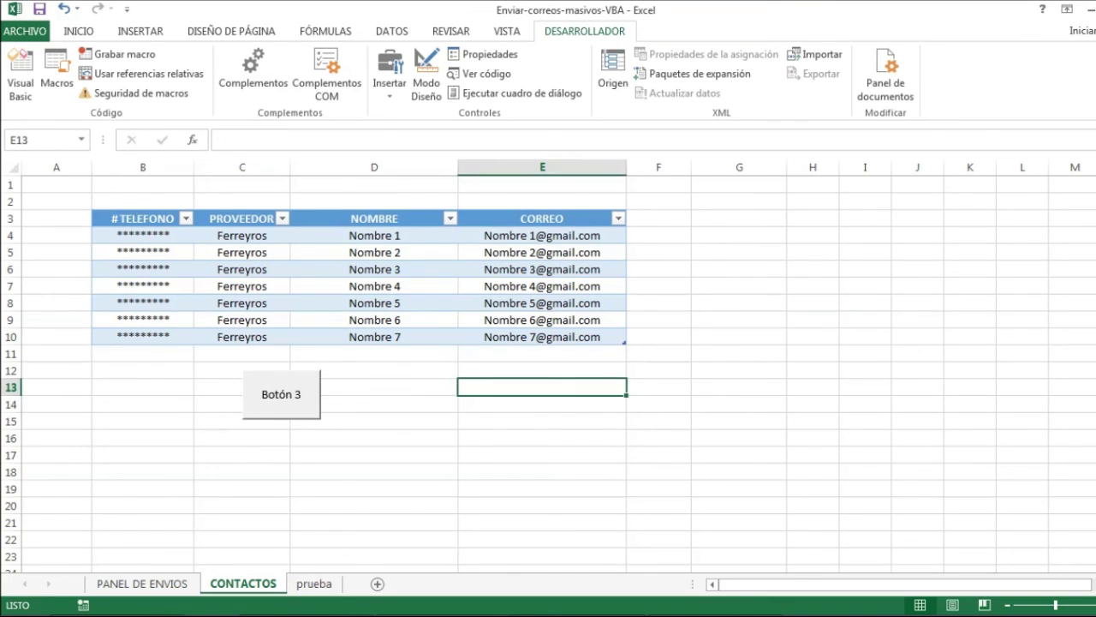